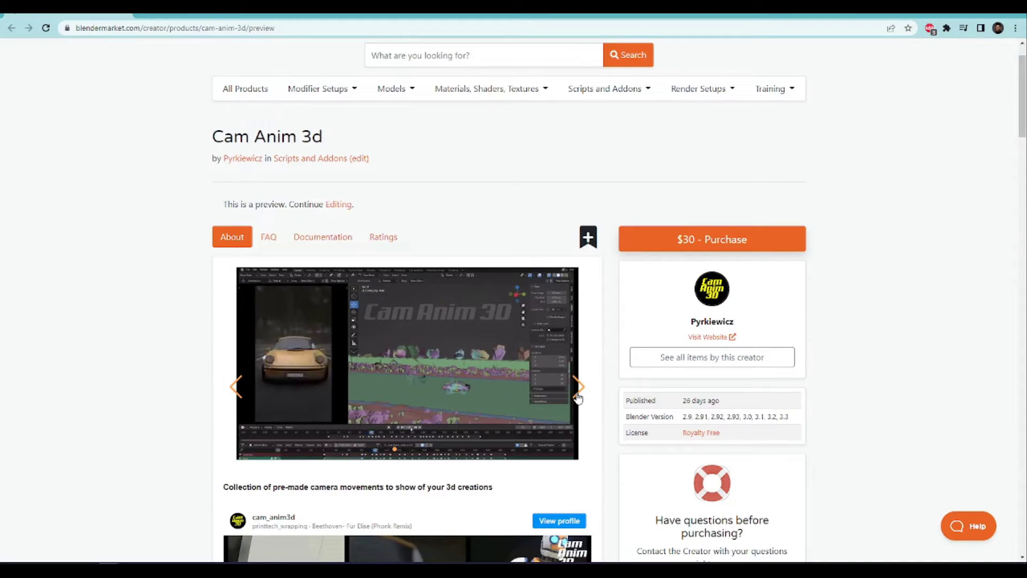
Look through the Cam Anim 3d product page, including its preview images and descriptions of camera movements.
click(579, 388)
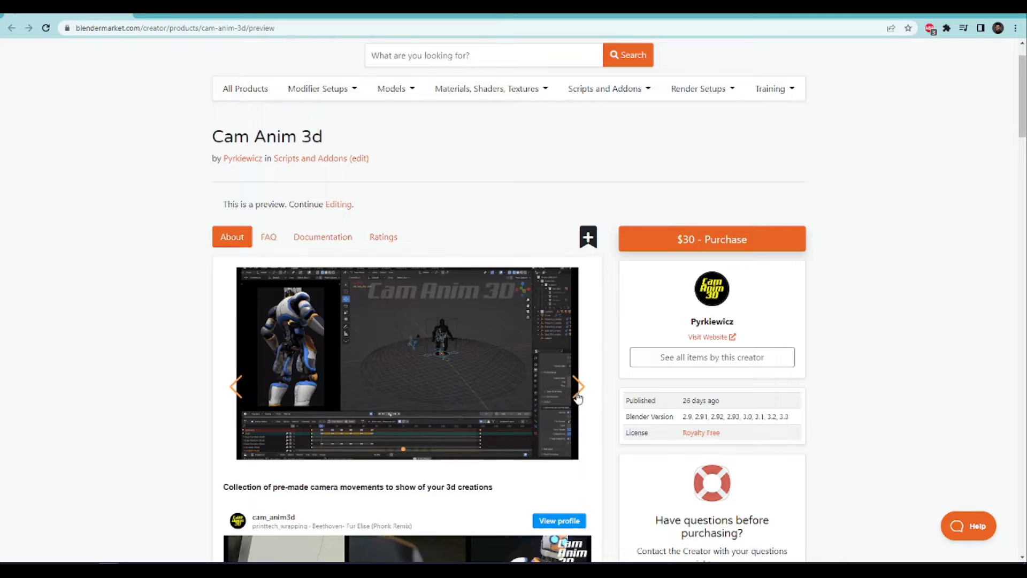
click(578, 394)
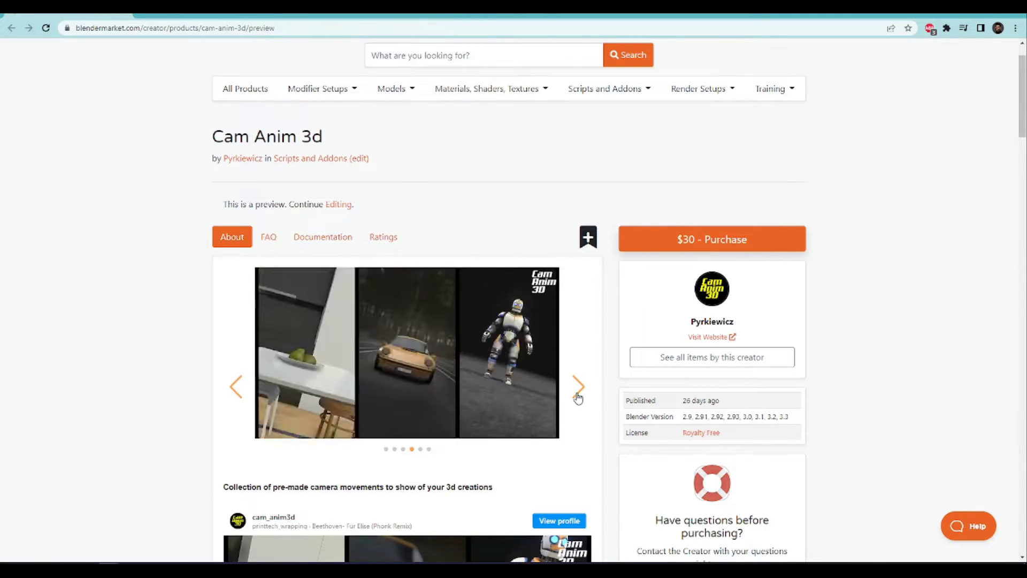
click(578, 395)
scroll(578, 397, down, 7)
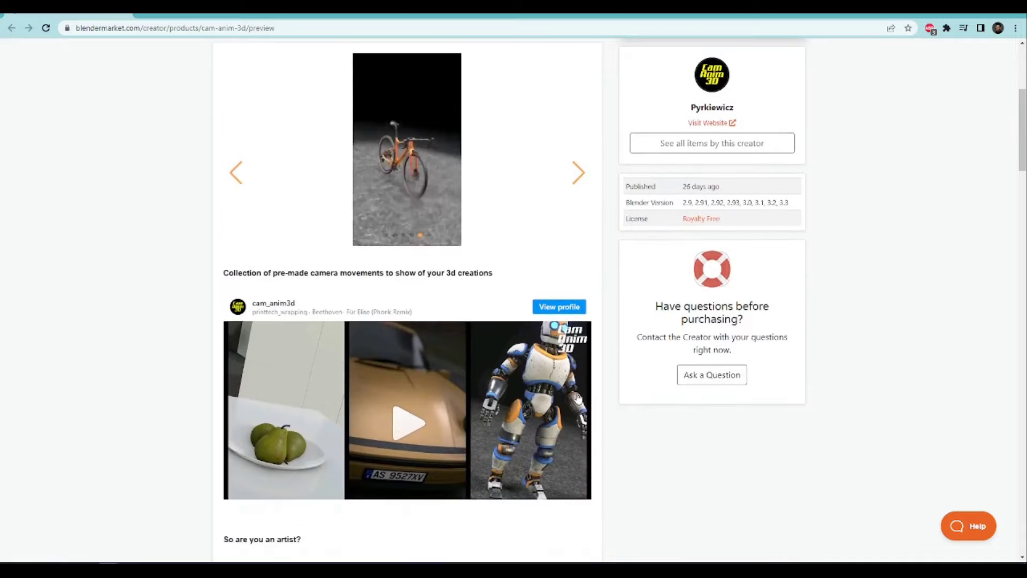
scroll(578, 399, down, 10)
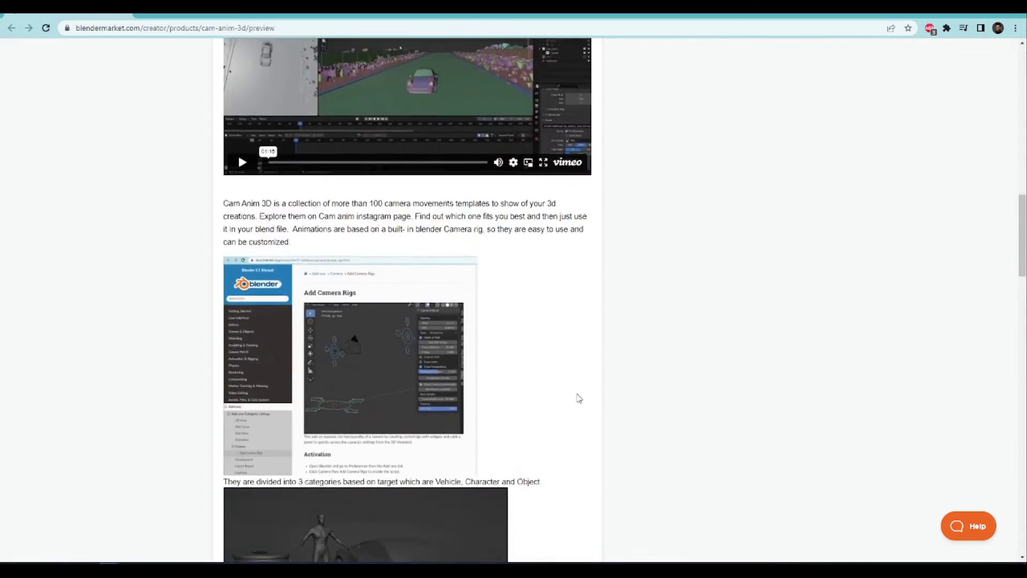
scroll(578, 399, down, 12)
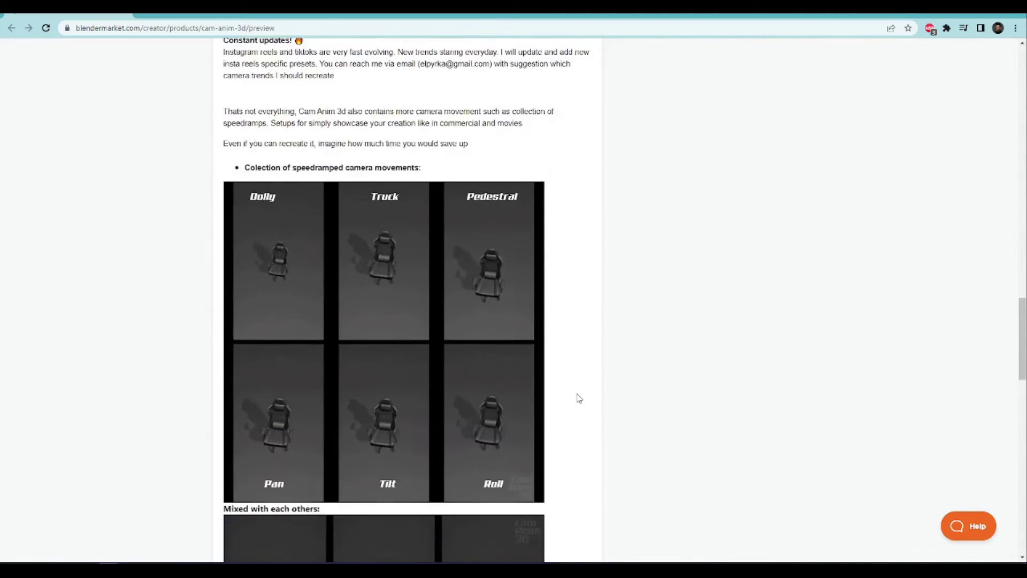
scroll(578, 398, down, 14)
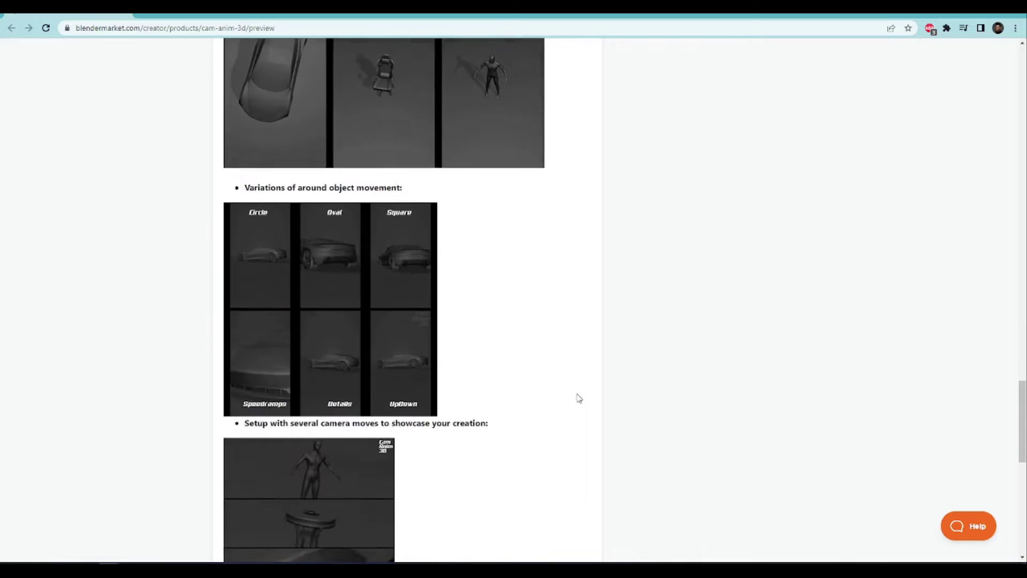
scroll(579, 399, down, 3)
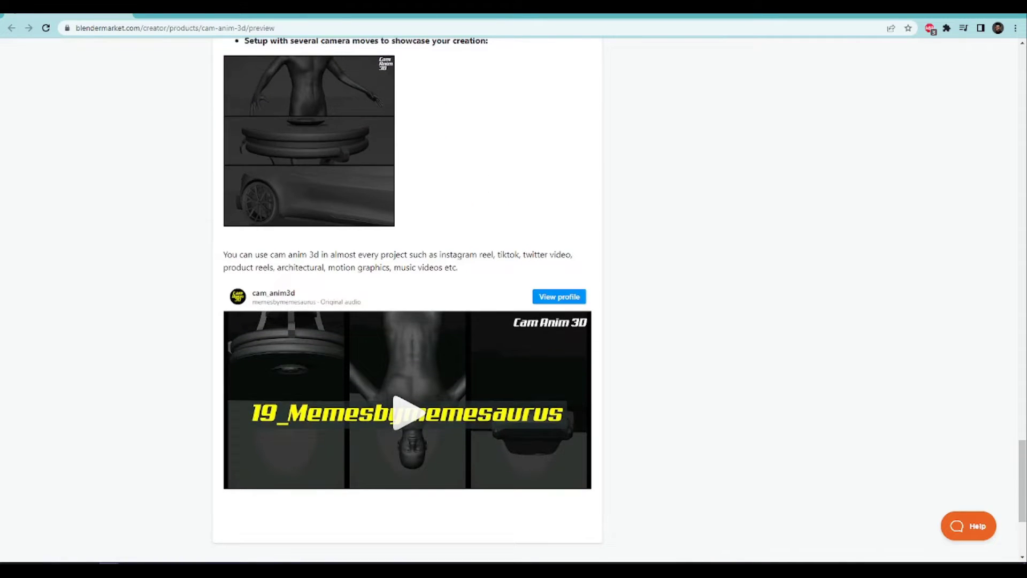
key(Home)
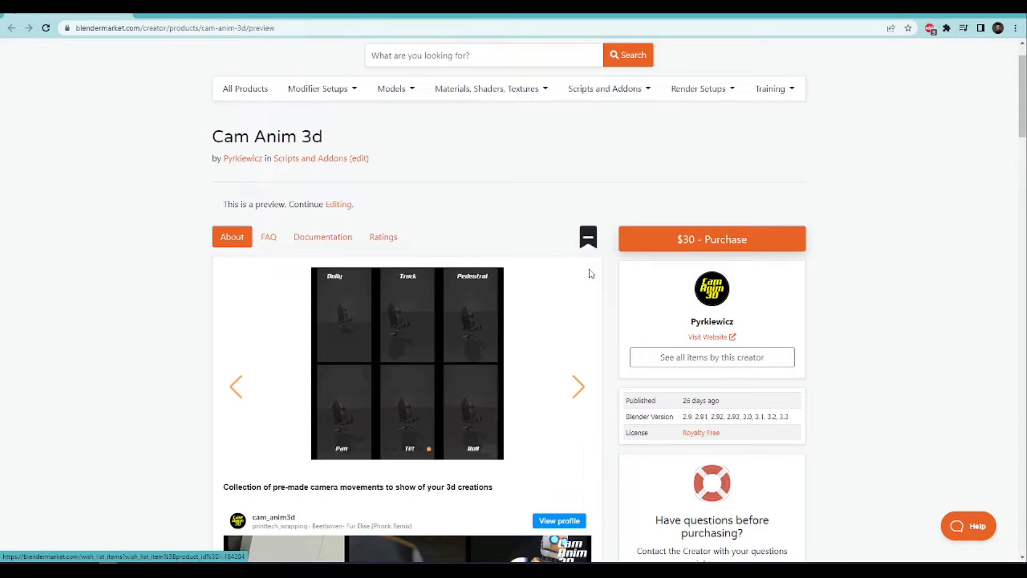
Add the Cam Anim 3d product to the wish list.
click(589, 238)
click(553, 355)
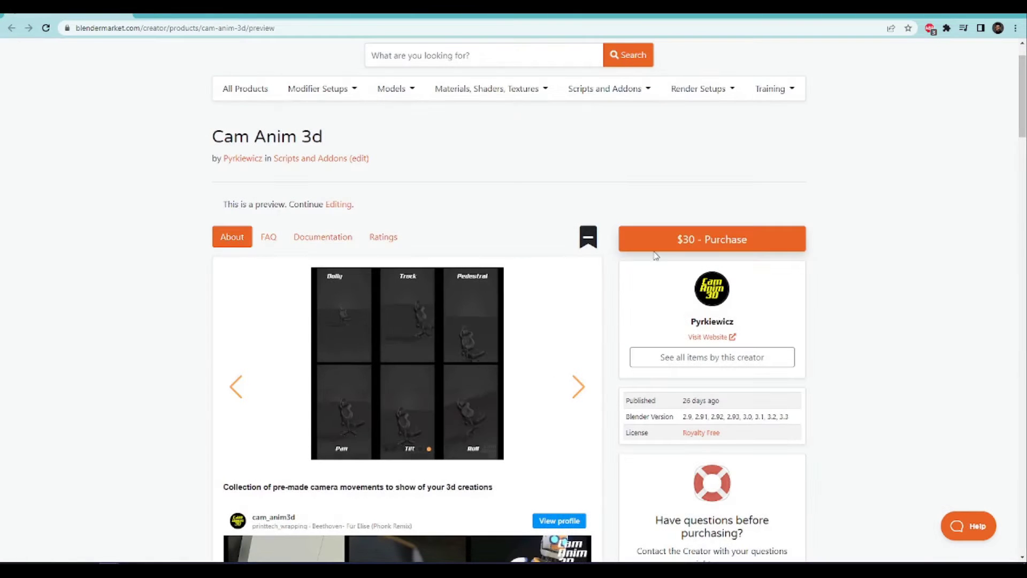
click(660, 248)
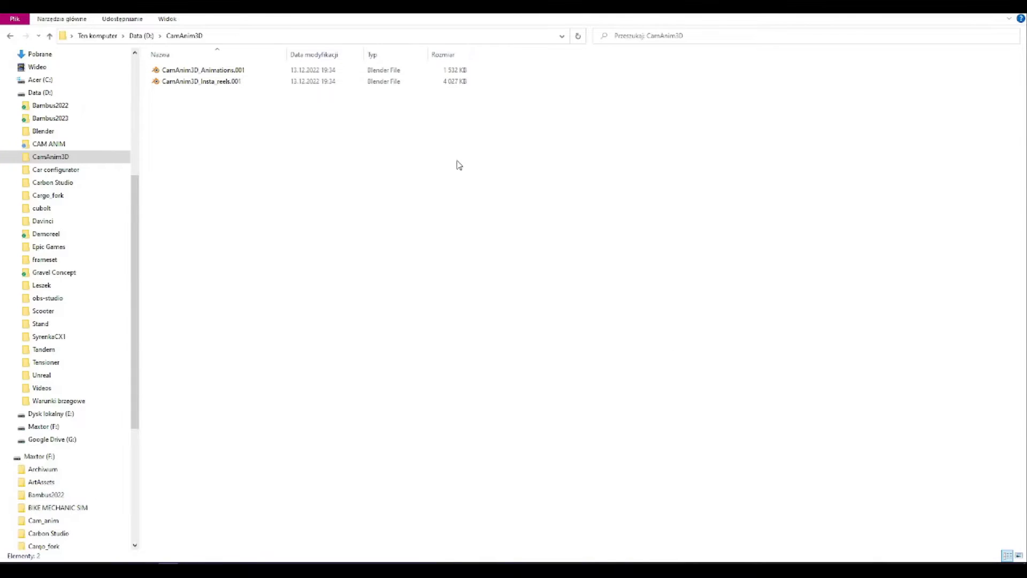
Open CamAnim3D_Insta_reels.001 in Blender and assign the 11_Ksenyka_Character.001 action to the dolly rig.
click(205, 84)
double_click(205, 85)
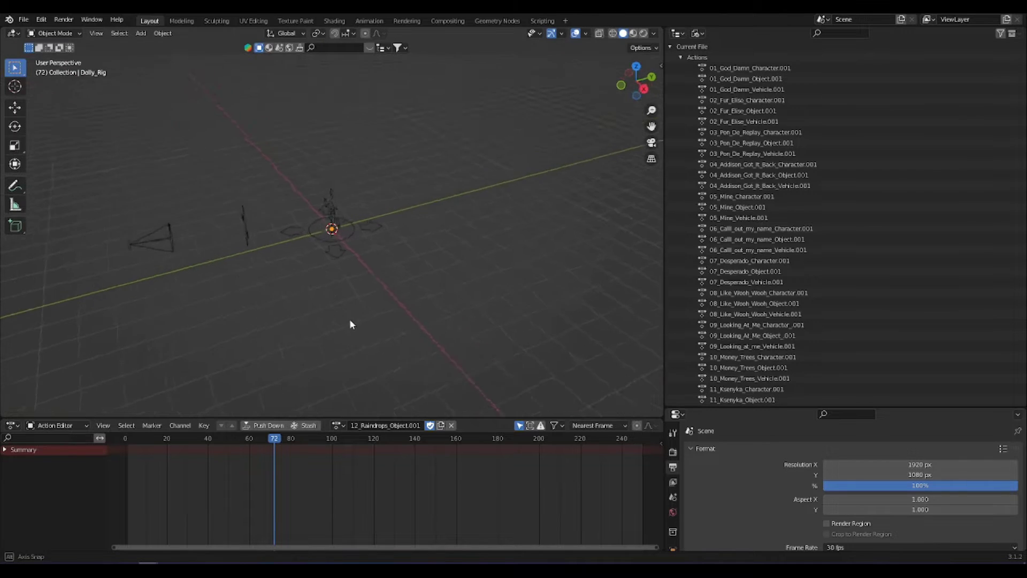
key(a)
click(337, 426)
click(368, 324)
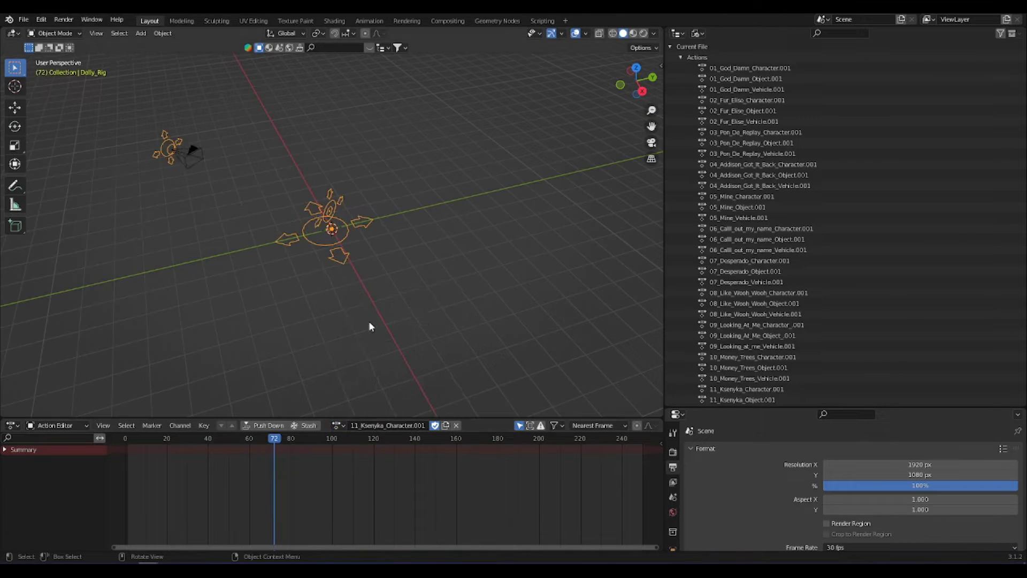
Play the assigned camera animation and look through the list of available actions.
key(space)
click(337, 425)
scroll(396, 375, down, 5)
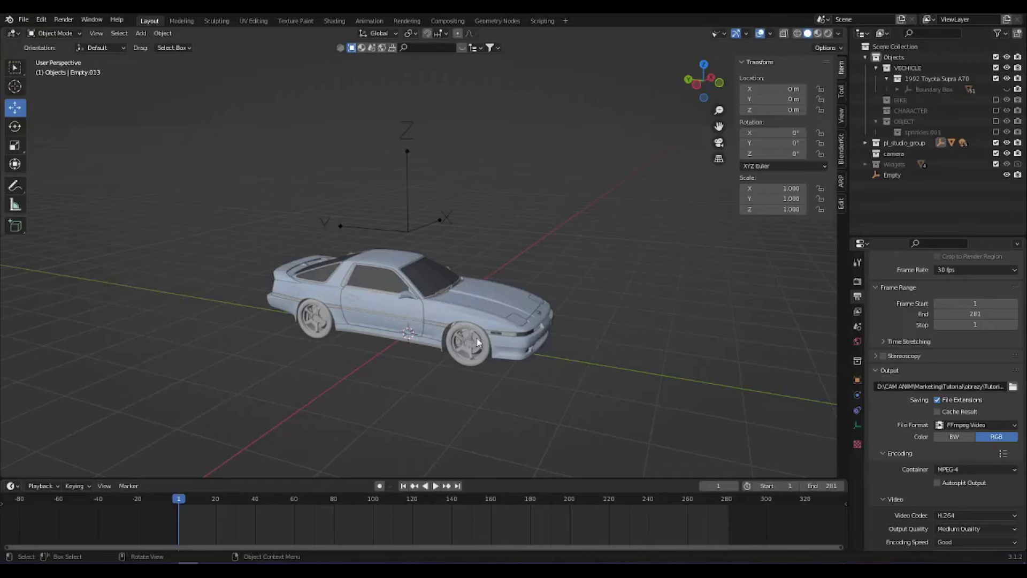
Exclude the 1992 Toyota Supra A70 collection from the scene and enable the BIKE collection to inspect that model.
mouse_move(590, 335)
middle_down()
mouse_move(541, 336)
mouse_move(558, 336)
mouse_move(528, 355)
mouse_move(586, 354)
middle_up()
key(KP_1)
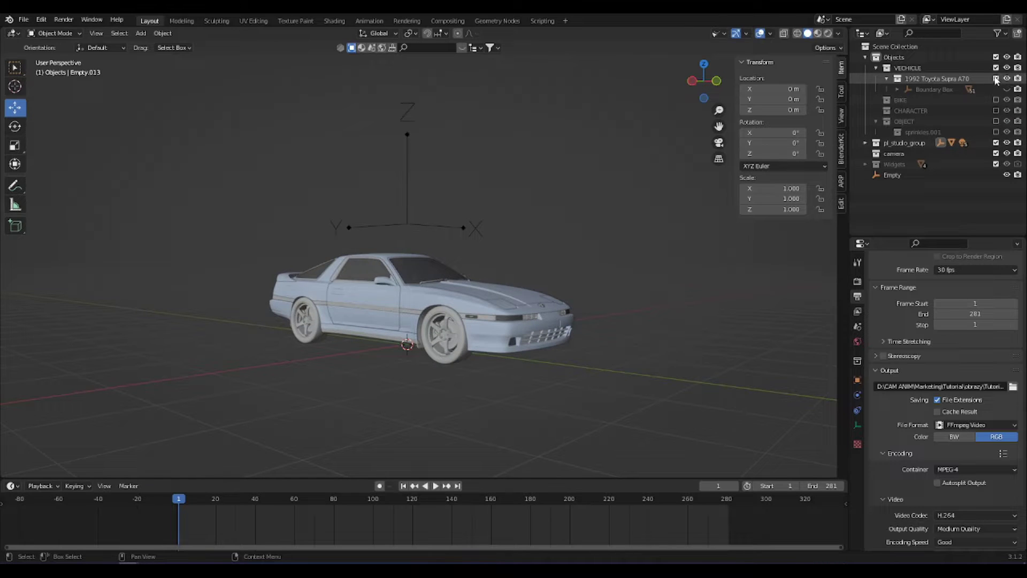
click(996, 78)
click(996, 100)
middle_drag(662, 220, 648, 245)
scroll(263, 279, up, 7)
scroll(288, 302, down, 3)
middle_drag(270, 314, 393, 464)
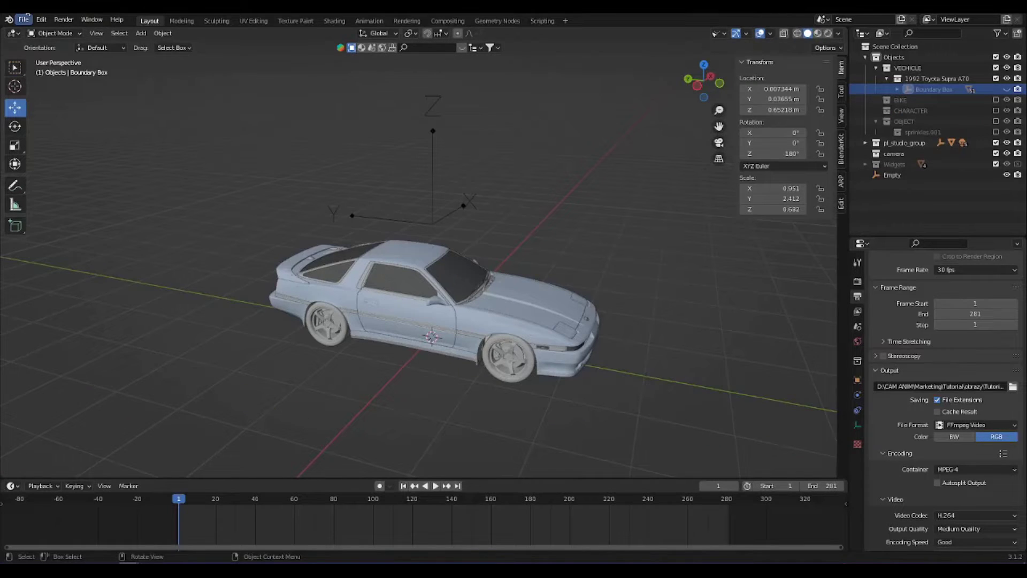
Enable the Add Camera Rigs add-on and save the preferences.
click(24, 19)
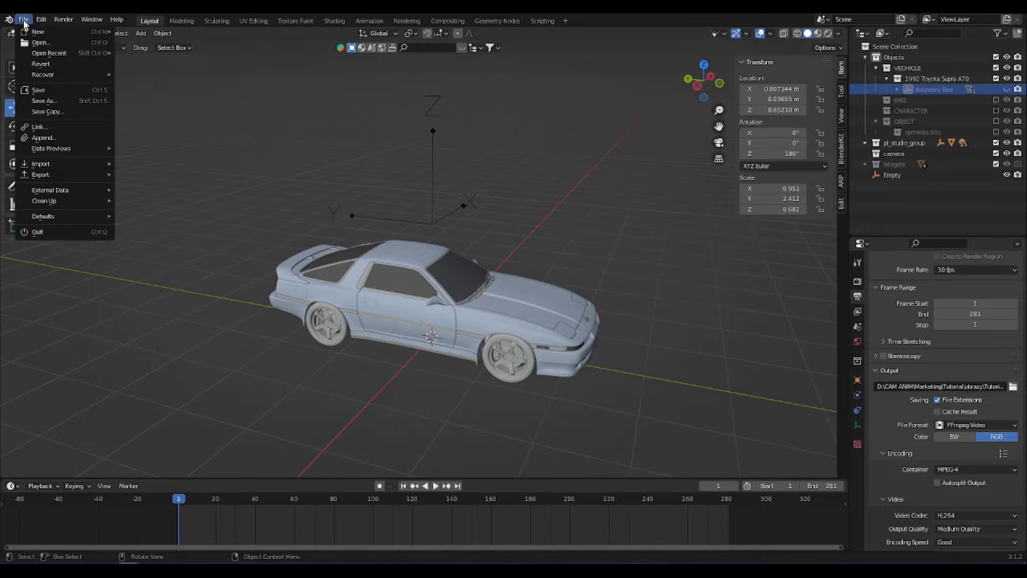
mouse_move(41, 19)
click(66, 176)
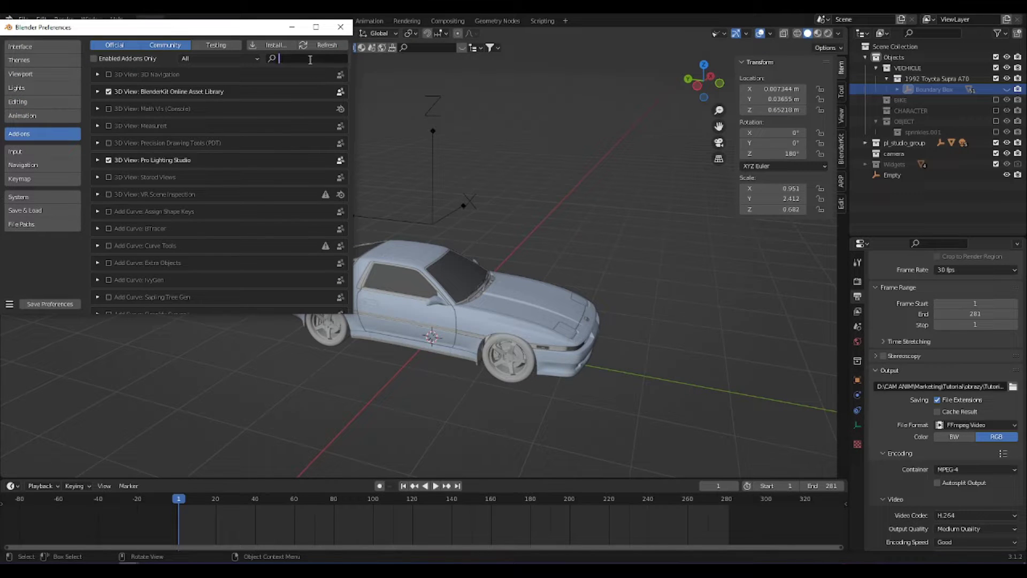
text(rig)
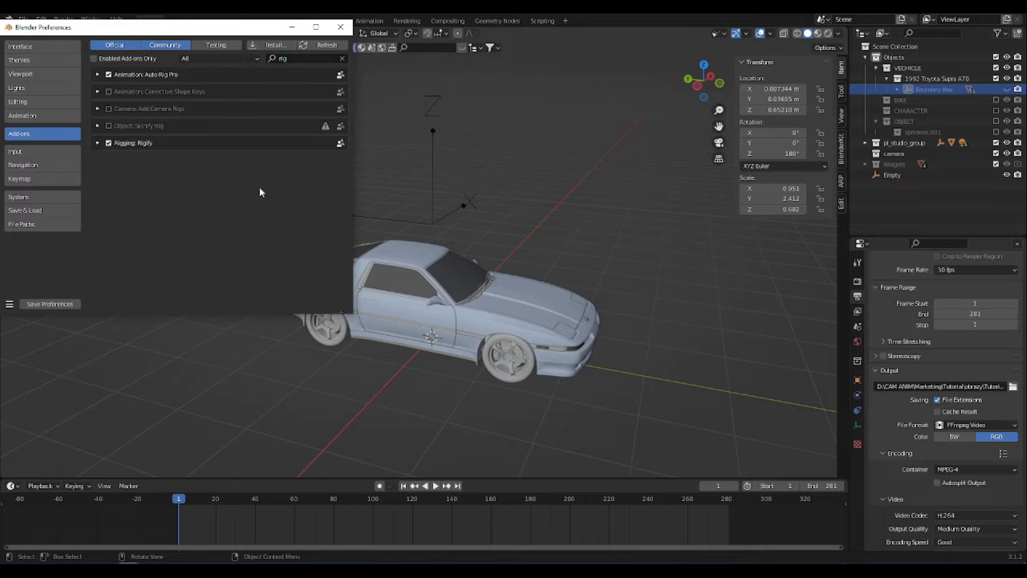
click(109, 109)
click(55, 305)
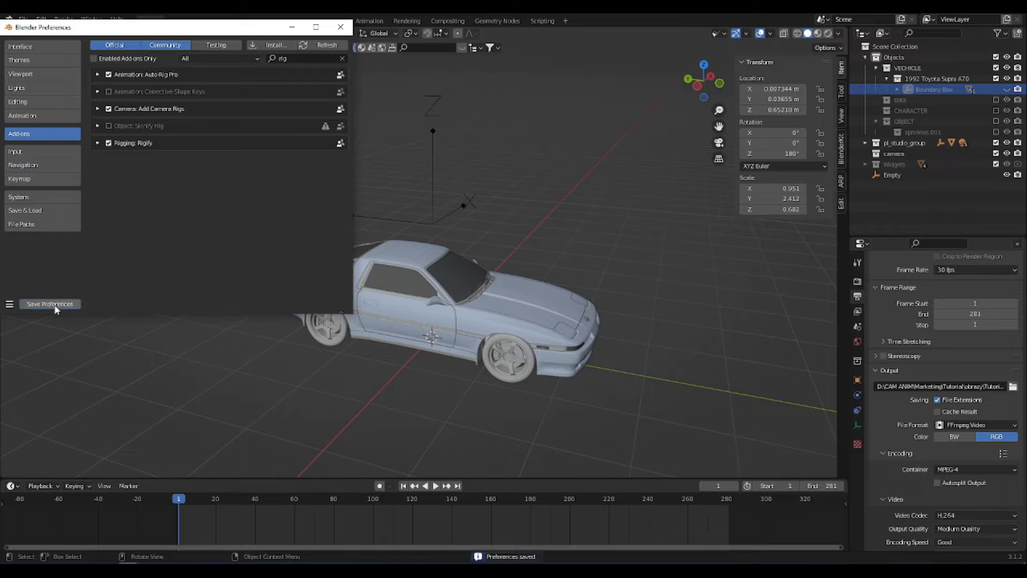
click(340, 26)
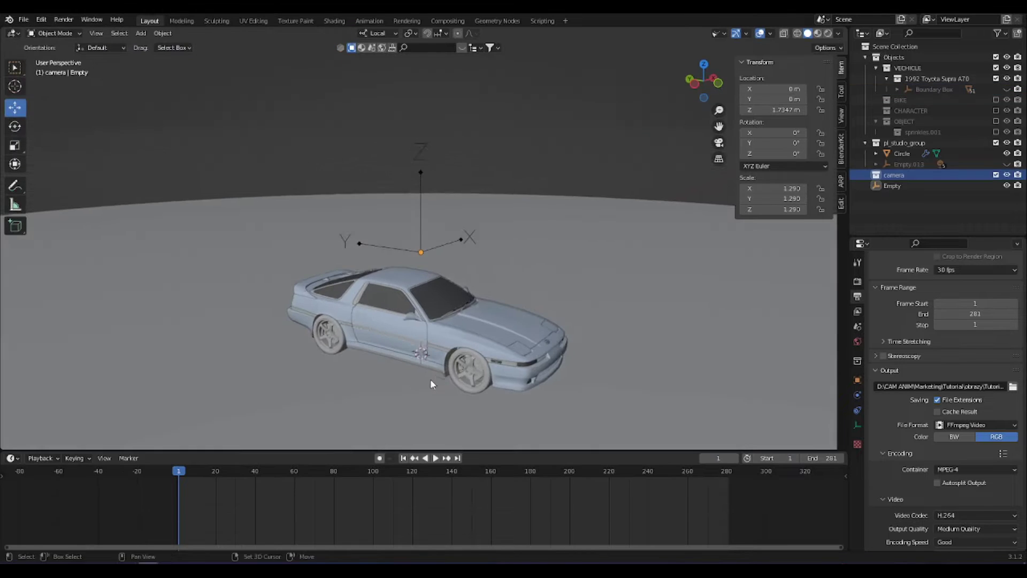
Add a Dolly Camera Rig to the camera collection.
key(shift+a)
mouse_move(421, 354)
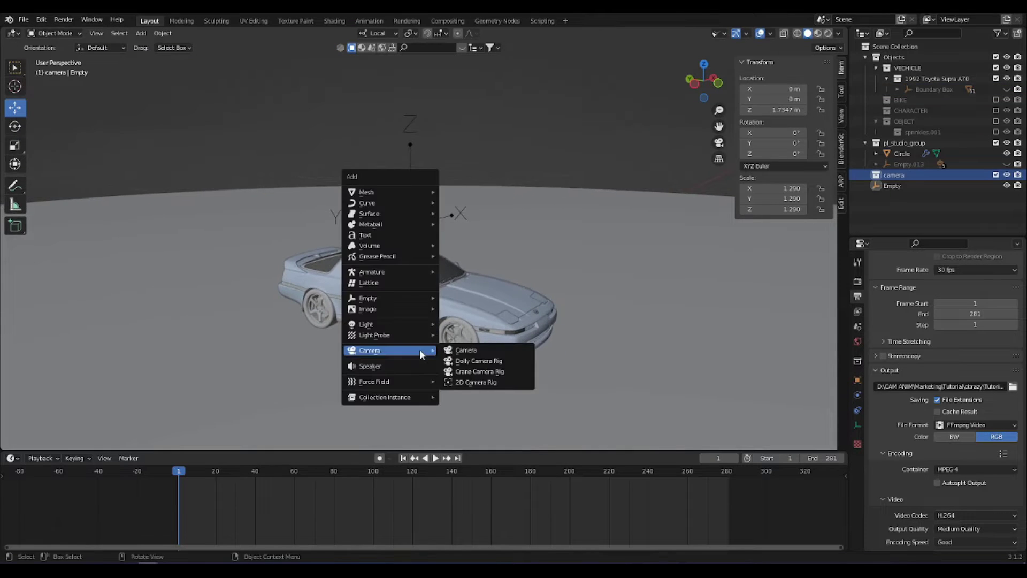
click(474, 364)
scroll(451, 351, down, 5)
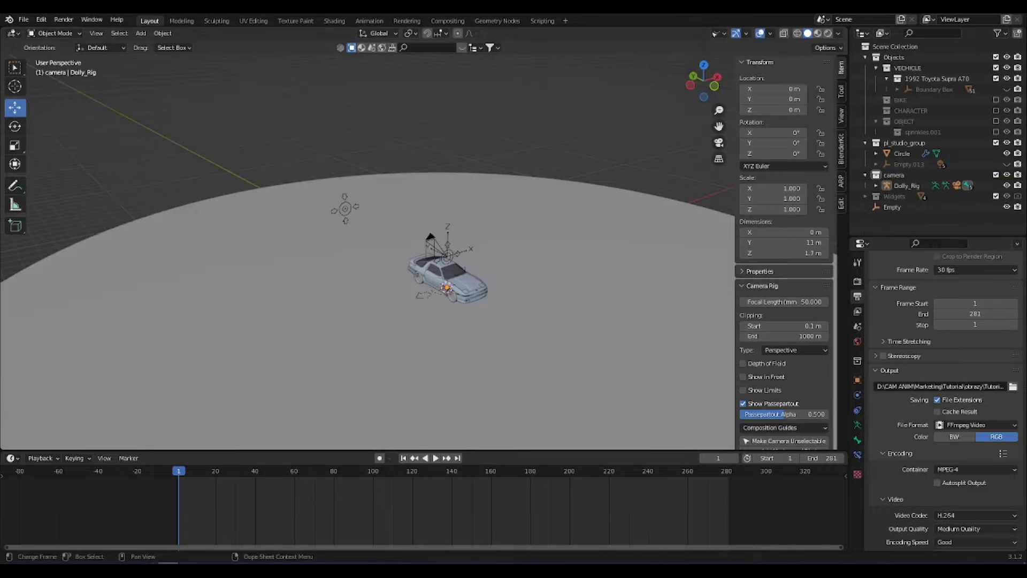
Split the 3D viewport vertically into two side-by-side views, leaving the new one narrower and without its sidebar.
middle_drag(448, 218, 334, 194)
drag(2, 31, 291, 68)
key(n)
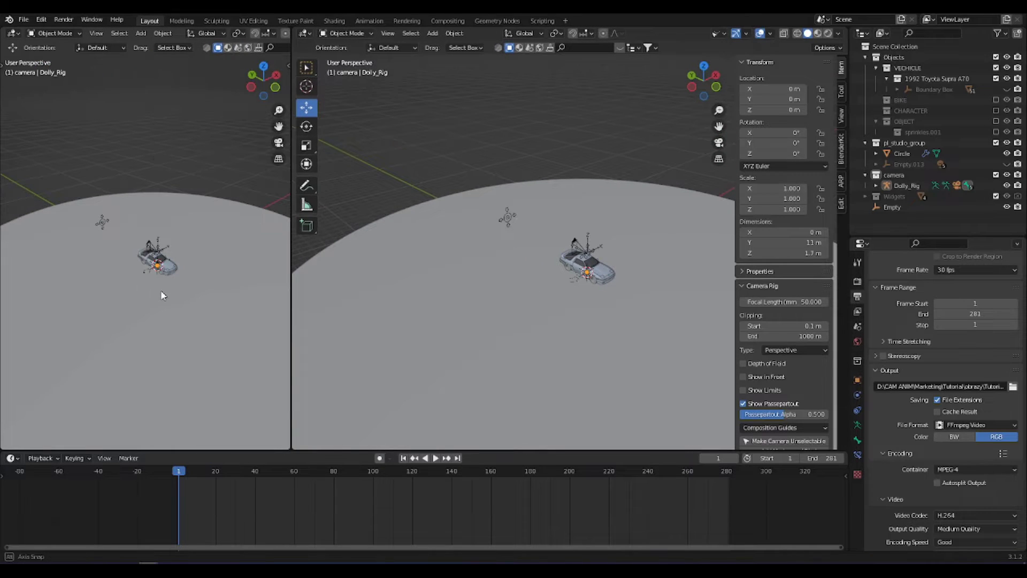
scroll(158, 292, up, 1)
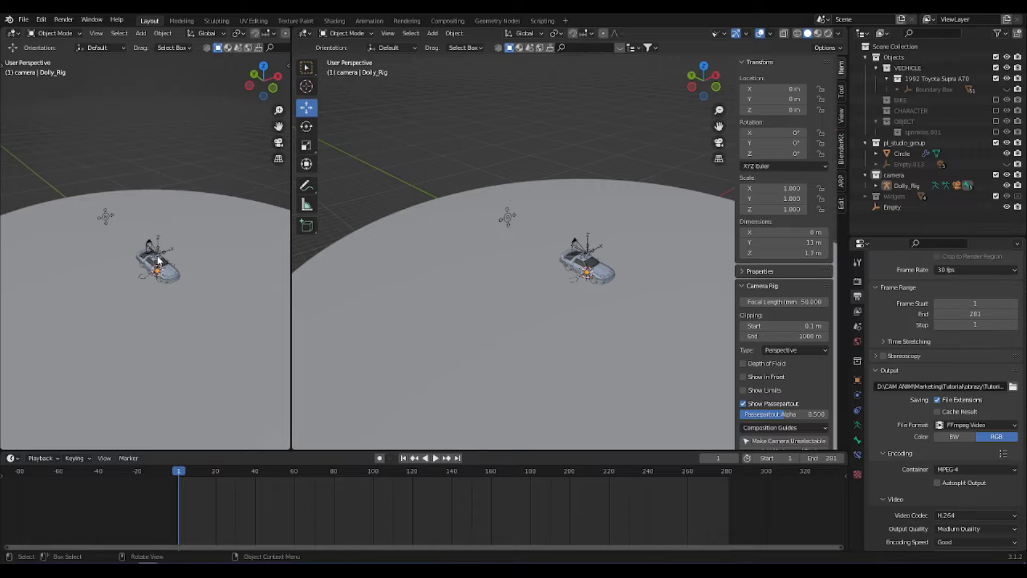
Switch the narrower viewport to the camera view and hide its overlays and gizmos.
key(KP_0)
scroll(221, 34, down, 5)
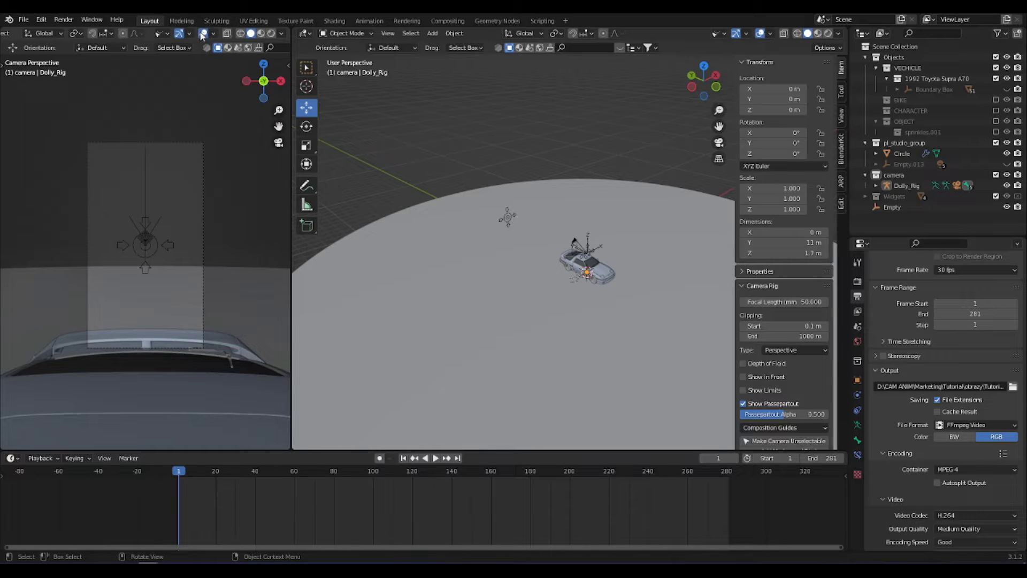
click(202, 34)
click(178, 34)
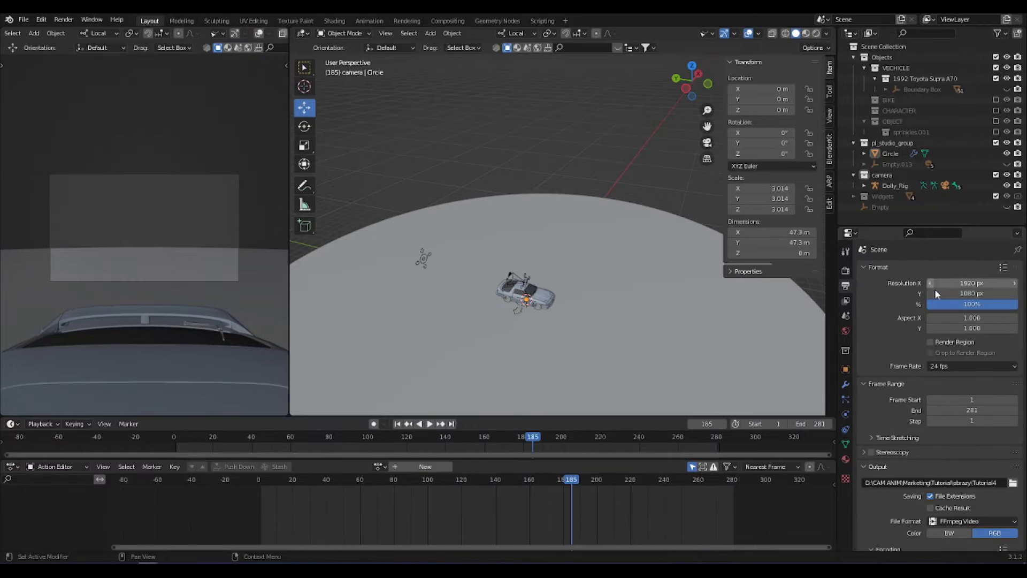
Set the output resolution to 1080 × 1920 px and the frame rate to 30 fps.
key(ctrl+c)
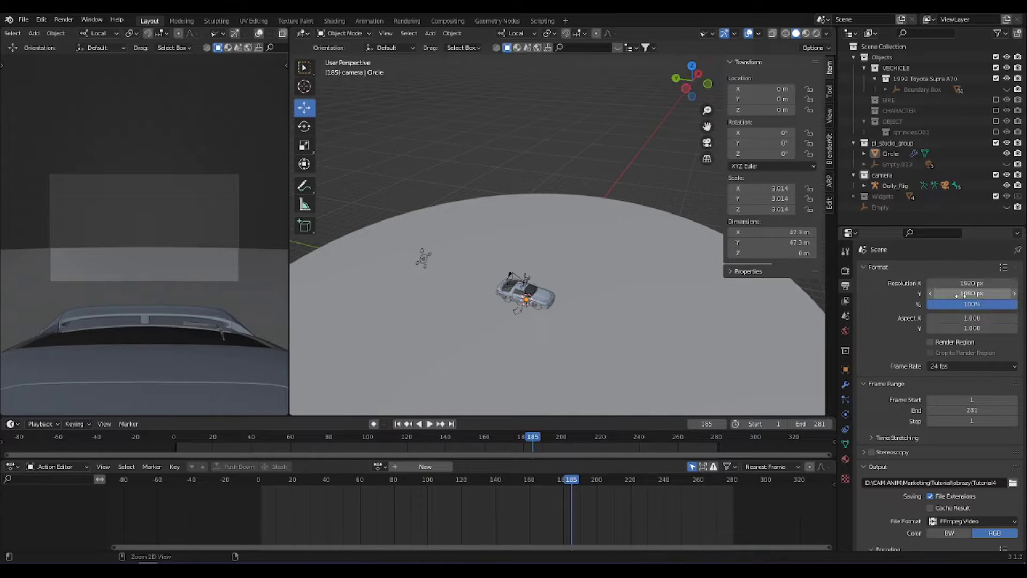
key(ctrl+v)
click(966, 283)
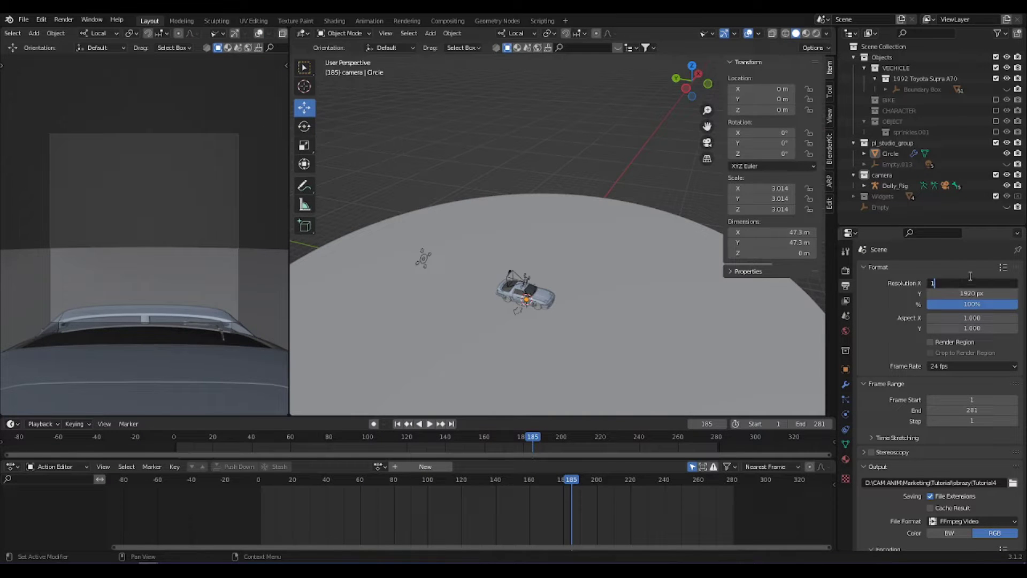
text(1080)
key(Return)
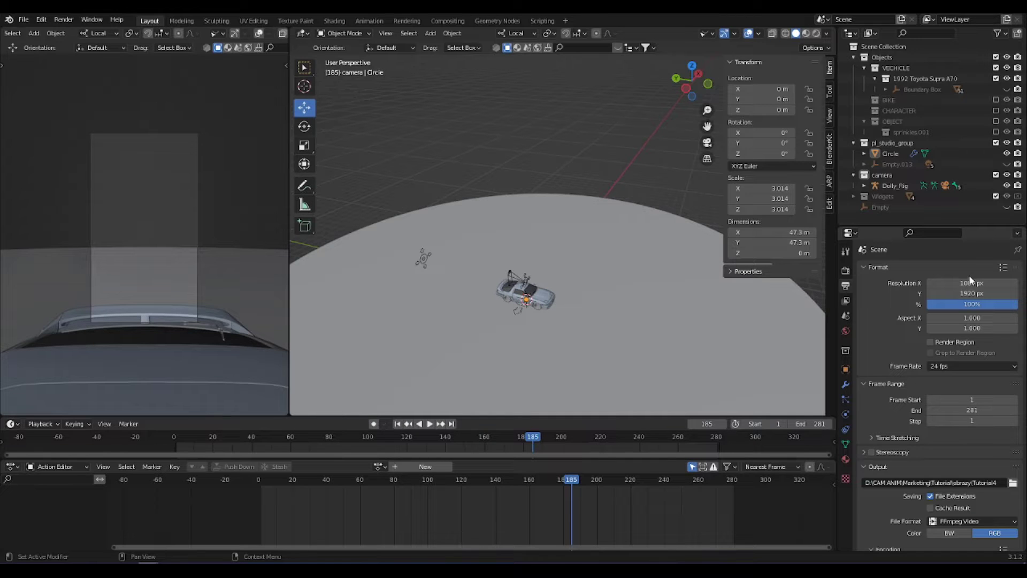
click(950, 365)
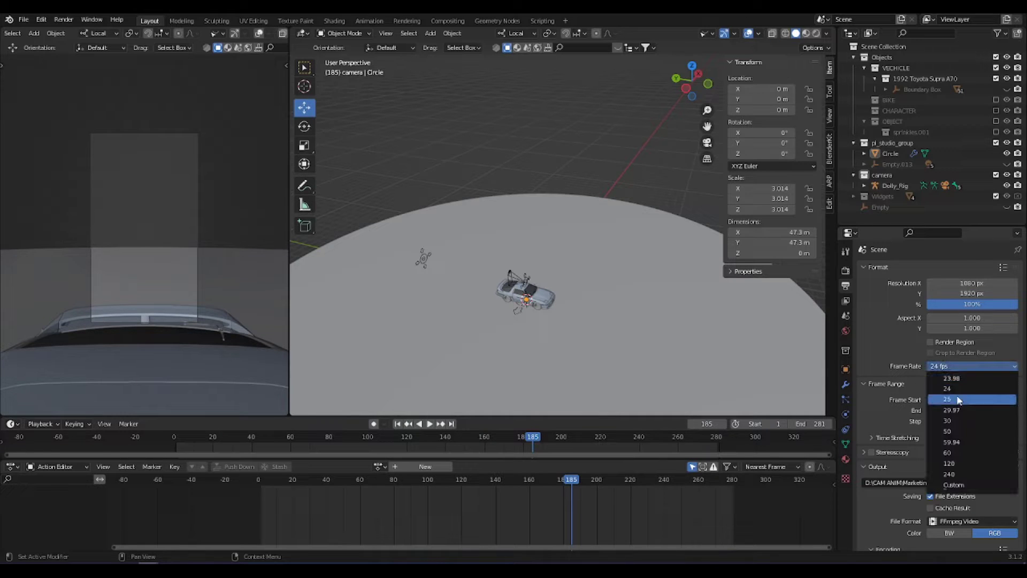
click(950, 420)
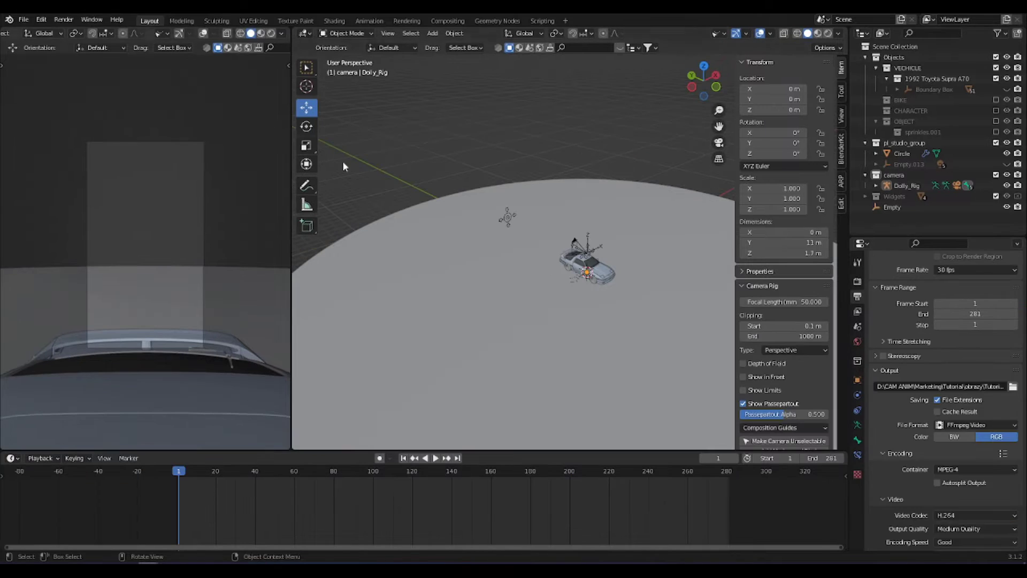
Select the dolly camera rig and put it in Pose Mode.
click(593, 252)
middle_drag(593, 253, 525, 282)
key(ctrl+Tab)
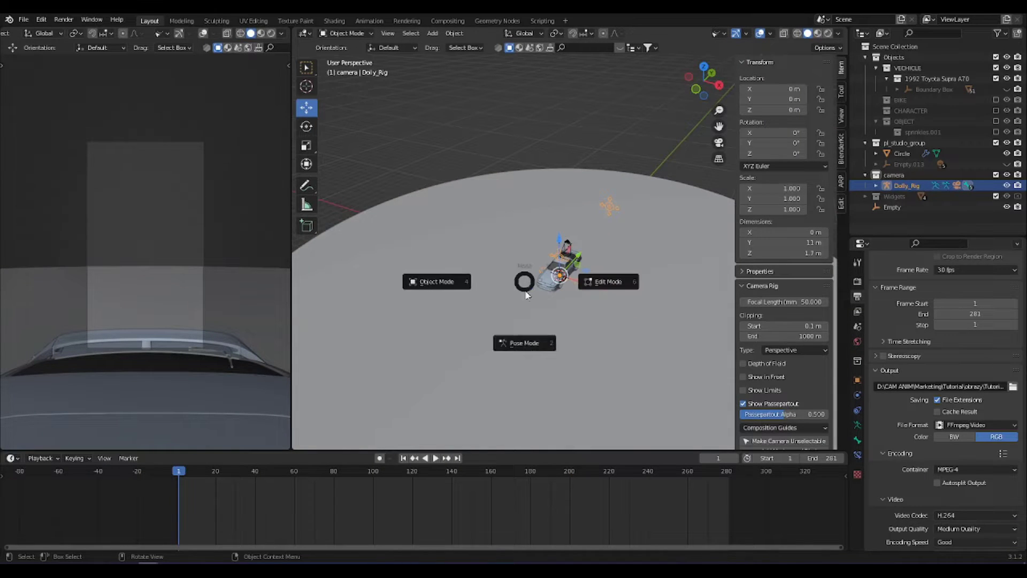
click(530, 345)
Move the rig's Camera control in top view to a spot about 9.8 m in front of the car and off to one side.
key(KP_7)
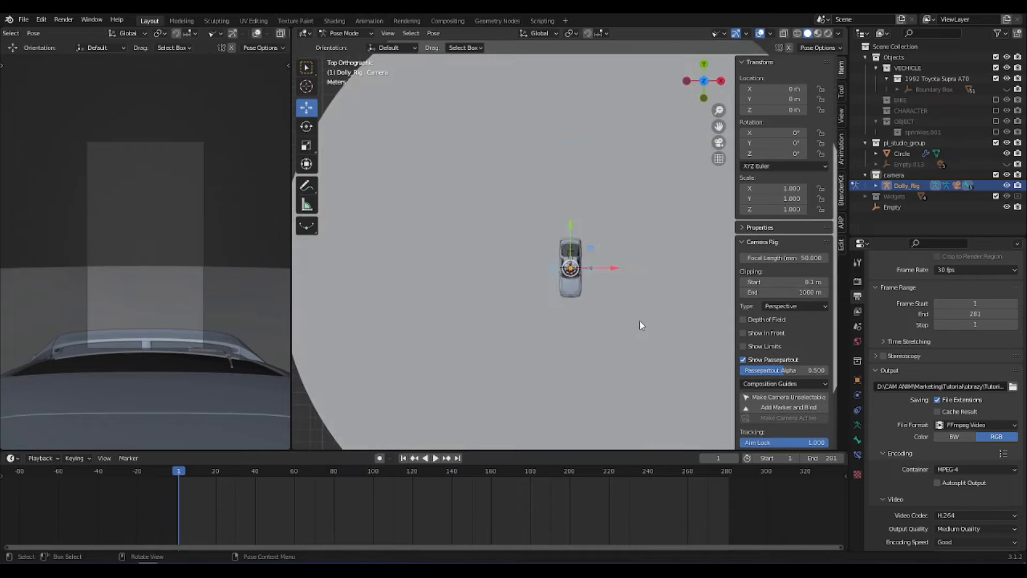
scroll(640, 321, up, 3)
click(591, 294)
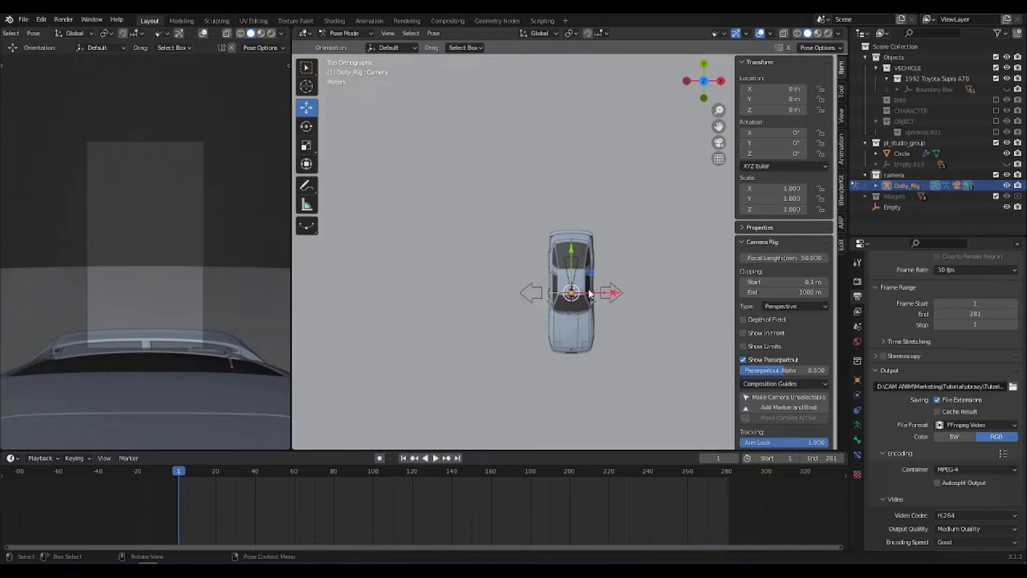
key(g)
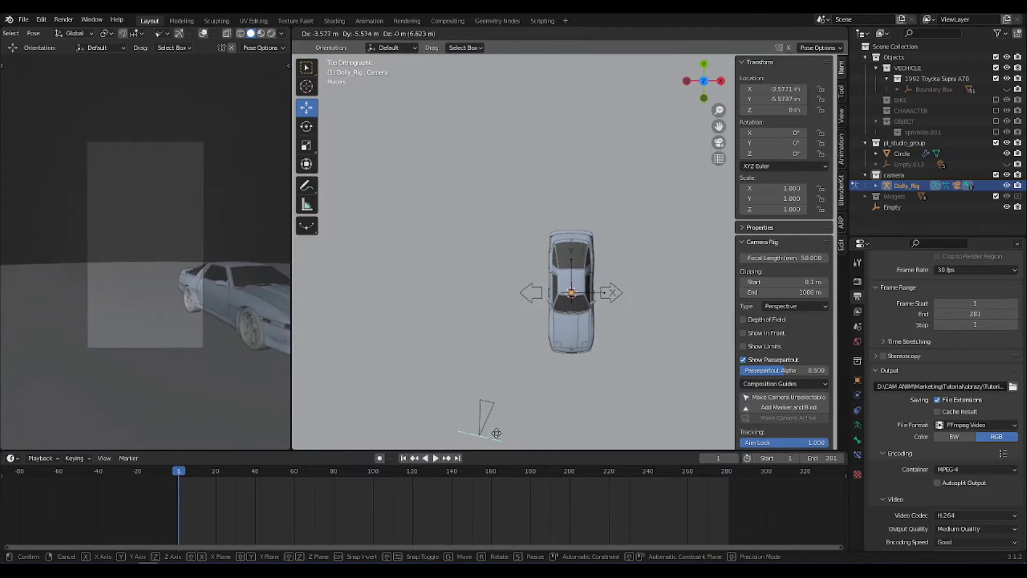
click(498, 430)
scroll(503, 425, down, 5)
key(g)
click(614, 361)
Move the rig's Aim control about 10.5 m along Y in top view onto the middle of the car.
click(573, 160)
key(g)
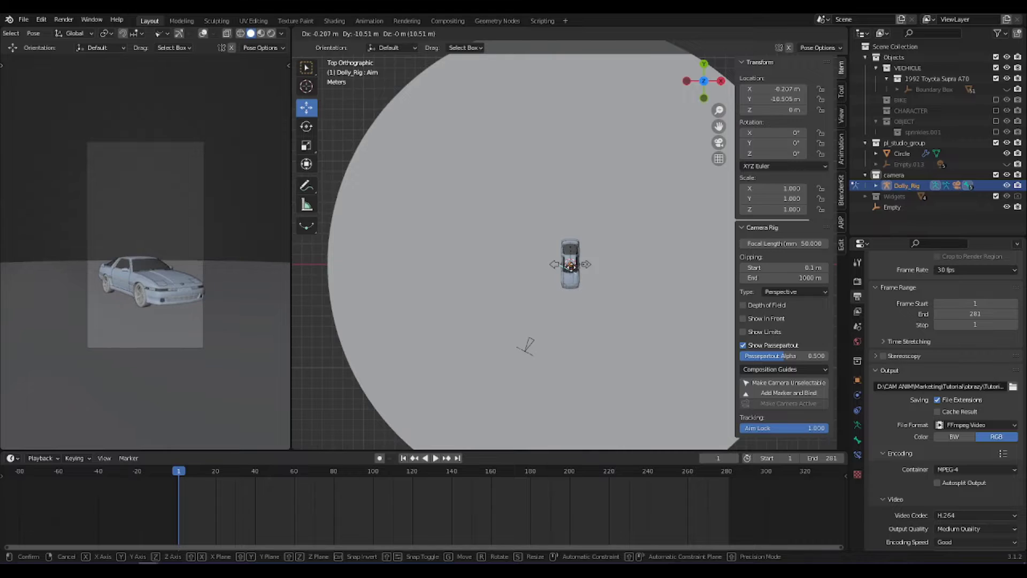
click(567, 267)
Raise the Camera control vertically by about 1.3 m and lower the Aim control above the car slightly.
middle_drag(567, 267, 546, 336)
click(513, 349)
drag(526, 303, 529, 278)
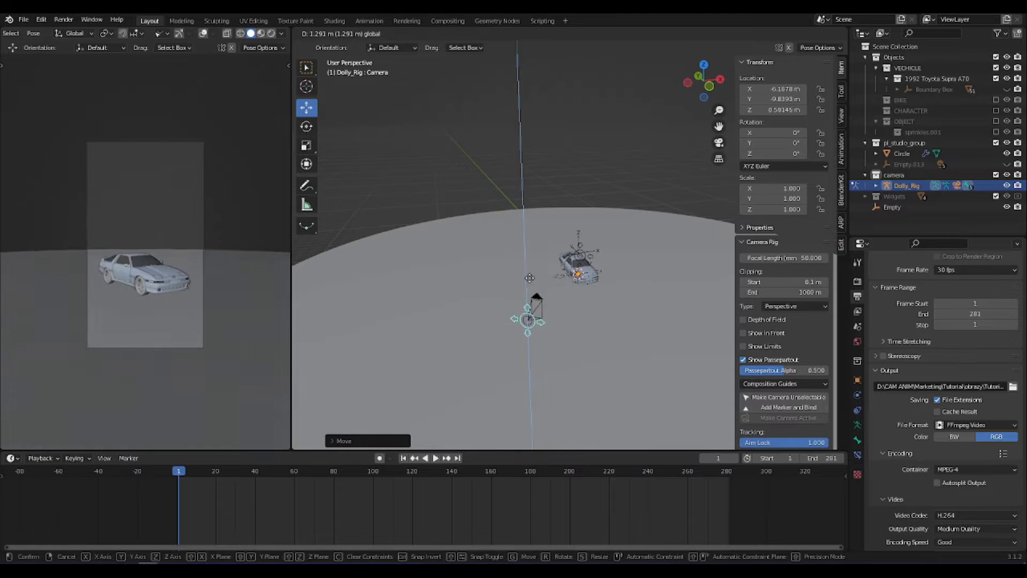
click(603, 261)
scroll(602, 261, up, 2)
mouse_move(610, 259)
mouse_down()
mouse_move(551, 265)
mouse_move(640, 254)
mouse_move(607, 278)
mouse_up()
Try rotating the whole camera rig around the car in top view using its Root control.
click(557, 298)
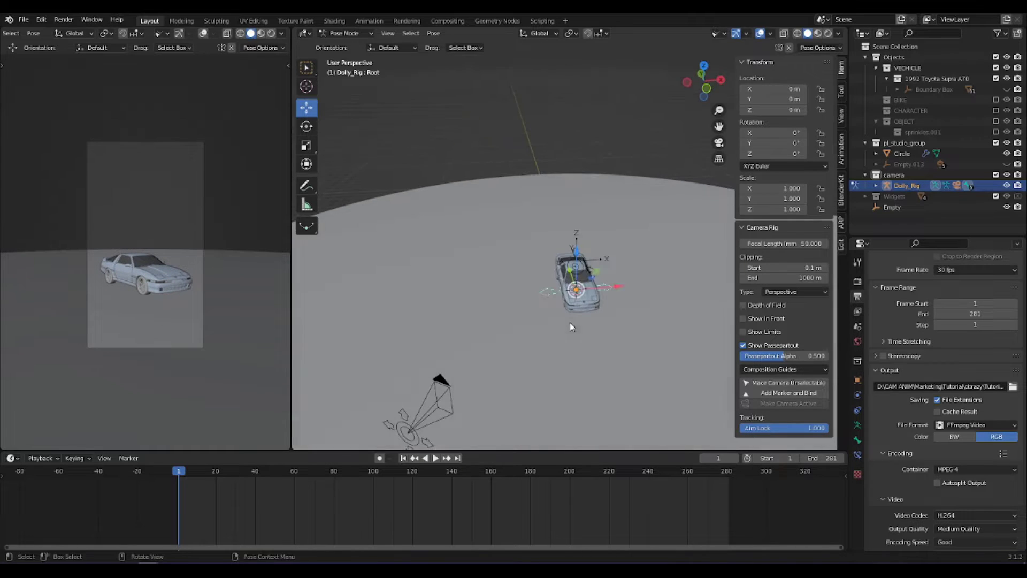
key(KP_7)
scroll(638, 314, down, 1)
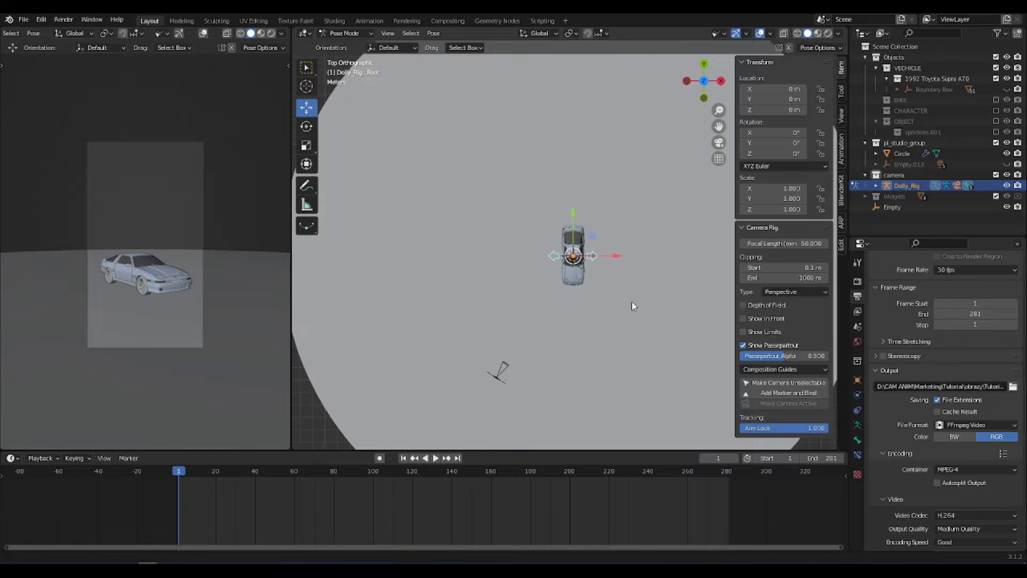
key(r)
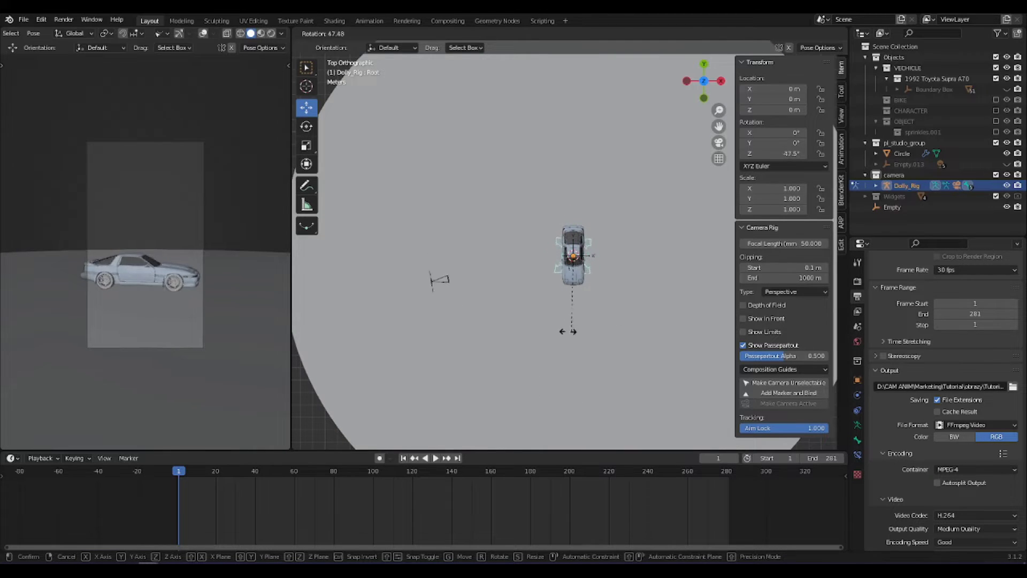
right_click(626, 341)
Set the transform orientation to Local and try moving the Camera_offset control along its own axes.
middle_drag(633, 342, 537, 158)
click(464, 365)
click(549, 36)
click(533, 75)
middle_drag(525, 217, 477, 295)
drag(468, 301, 512, 332)
right_click(512, 332)
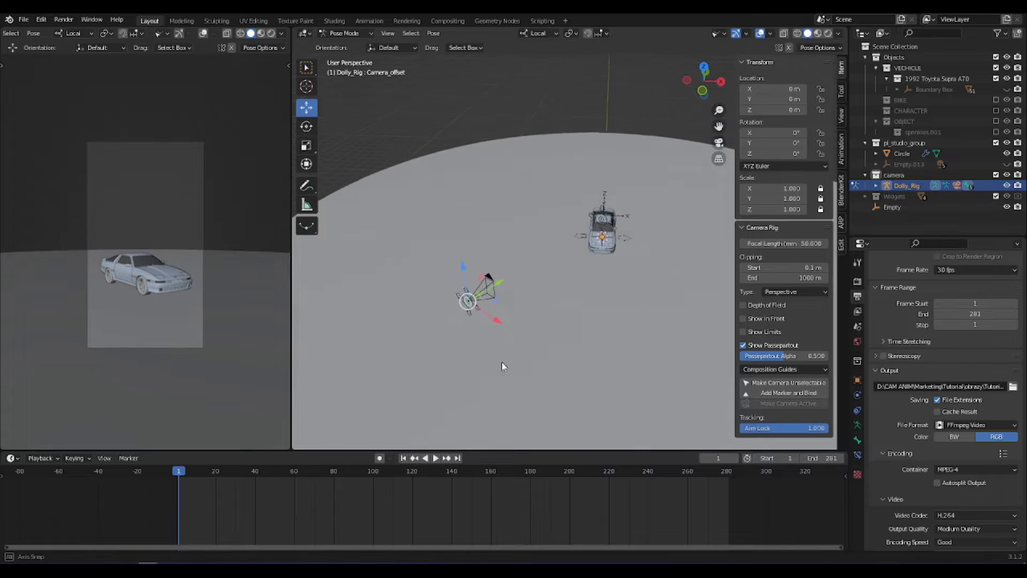
Rotate the Camera_offset control with the Rotate tool to adjust the camera's framing.
middle_drag(500, 368, 321, 164)
click(307, 128)
mouse_move(471, 268)
mouse_down()
mouse_move(487, 297)
mouse_move(462, 249)
mouse_up()
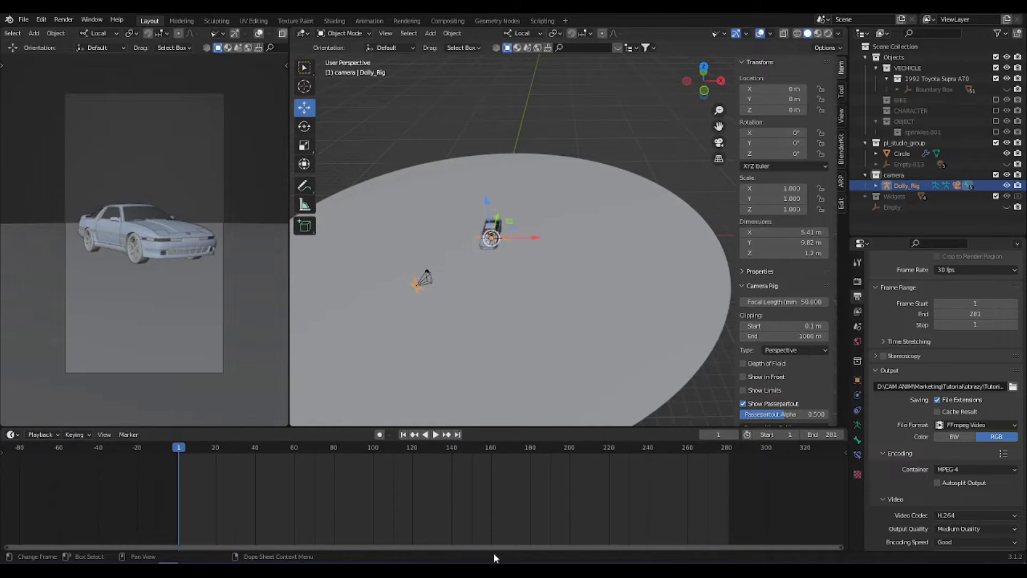
Append all actions matching "vehicle" from the Action folder of insta_reels.001.blend.
middle_drag(470, 267, 541, 284)
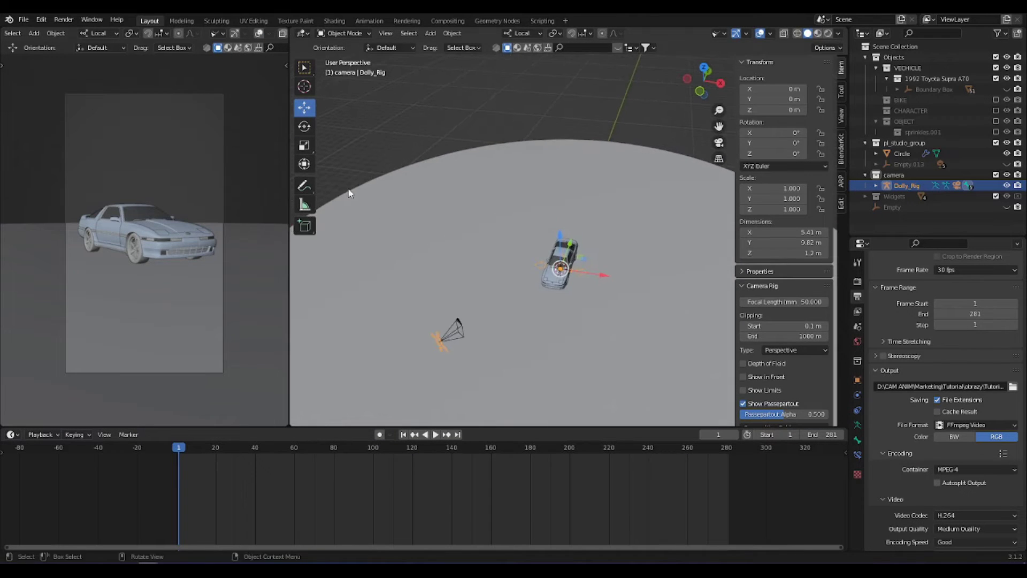
click(22, 20)
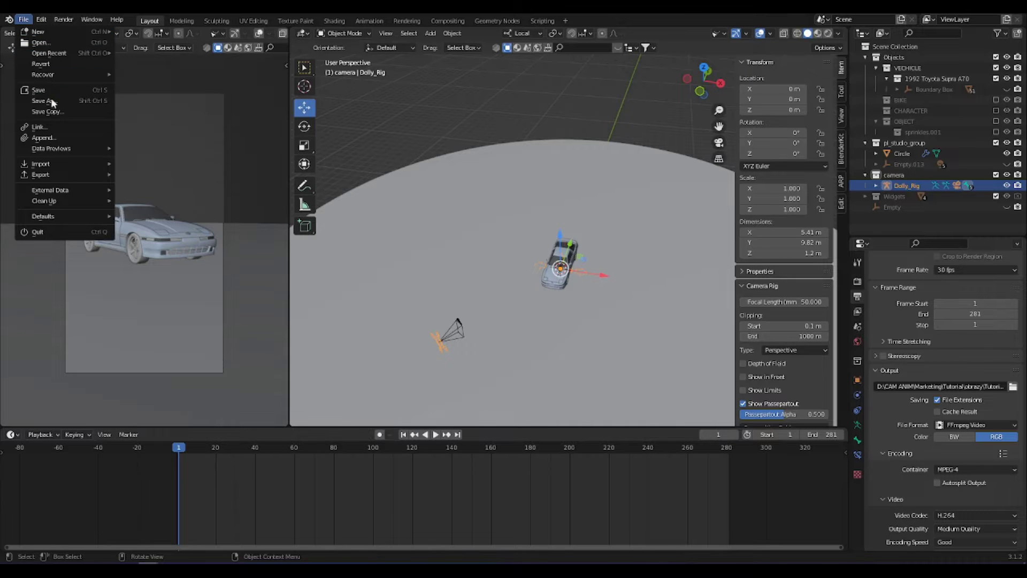
click(43, 138)
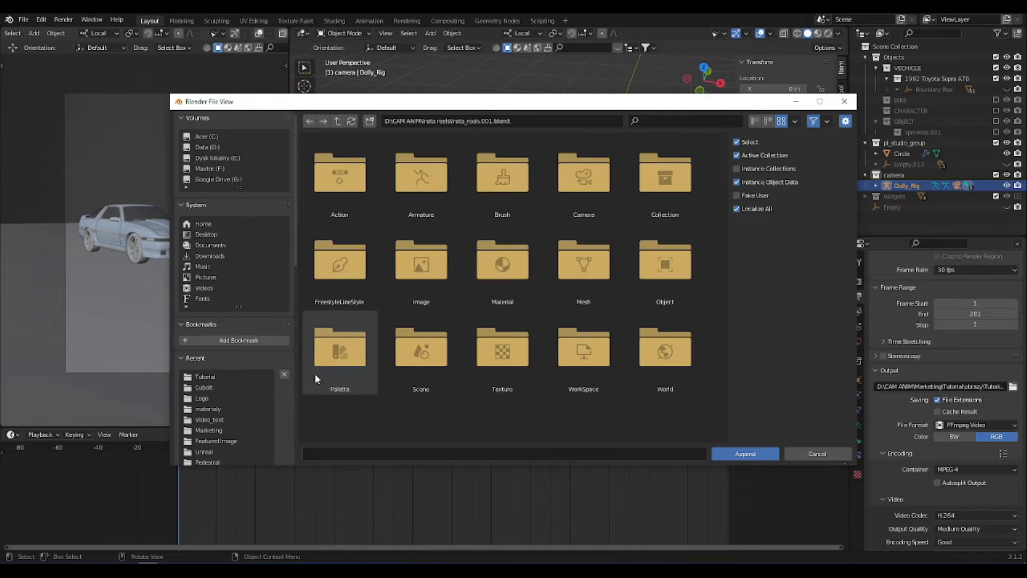
double_click(352, 194)
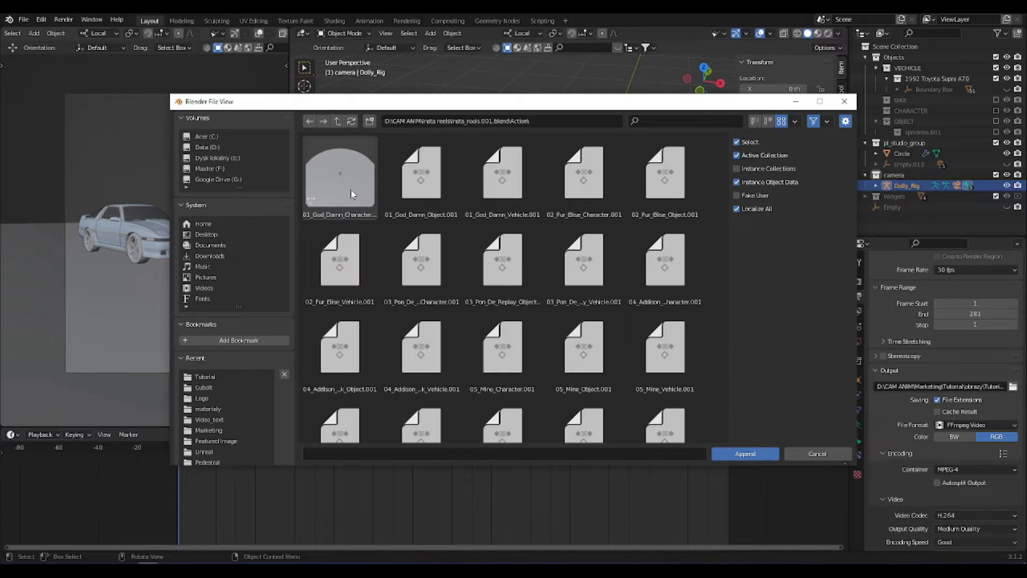
click(673, 120)
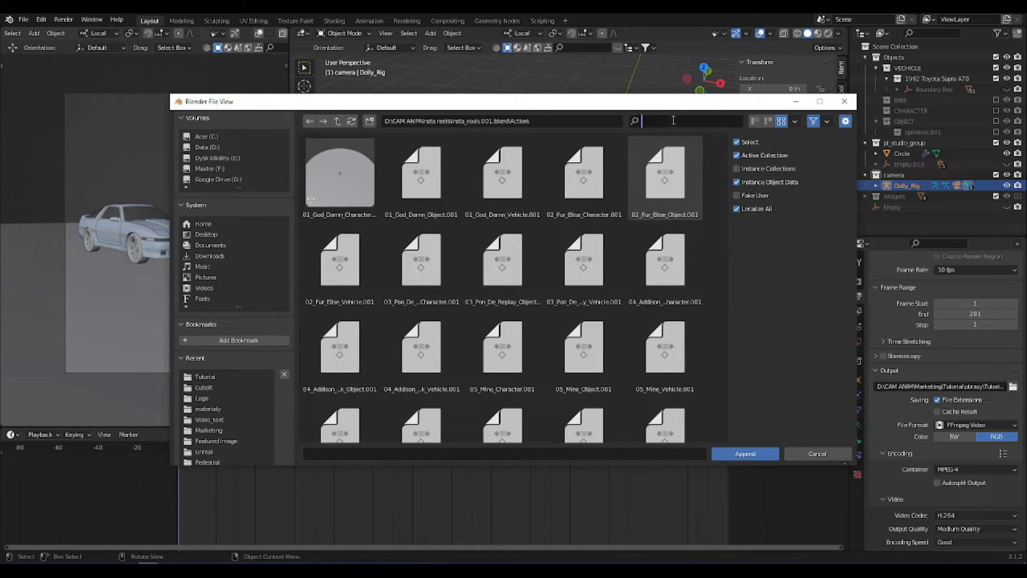
text(vehicle)
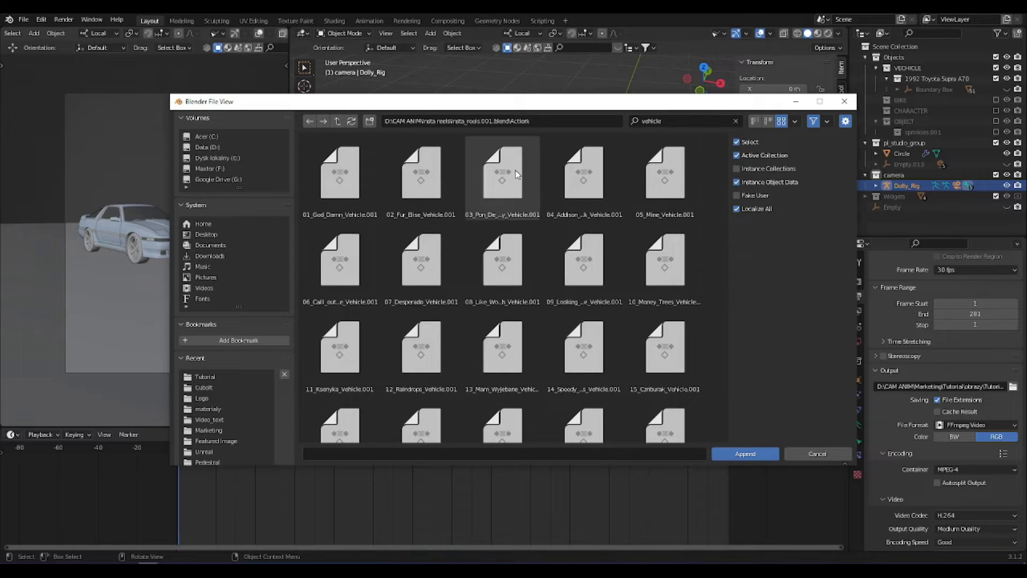
drag(300, 134, 731, 428)
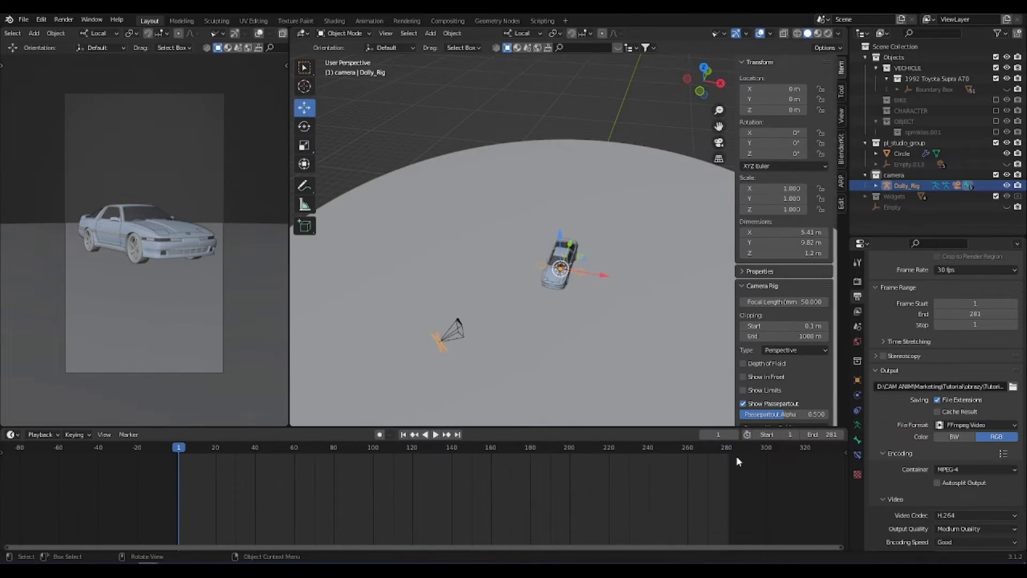
Enlarge the timeline area, split it horizontally and turn the lower half into a Dope Sheet in Action Editor mode.
middle_drag(621, 390, 427, 340)
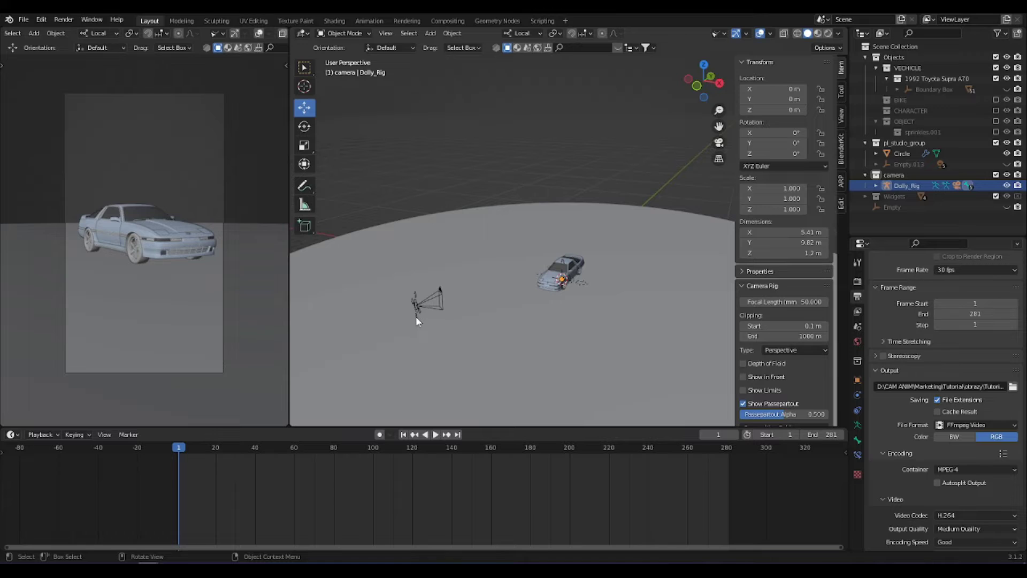
drag(489, 425, 500, 364)
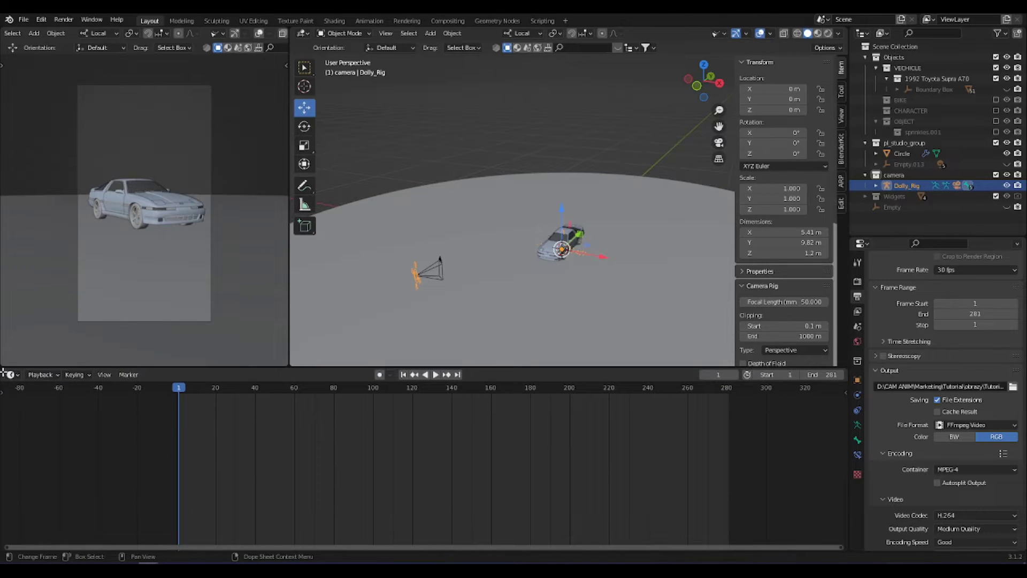
drag(3, 370, 19, 430)
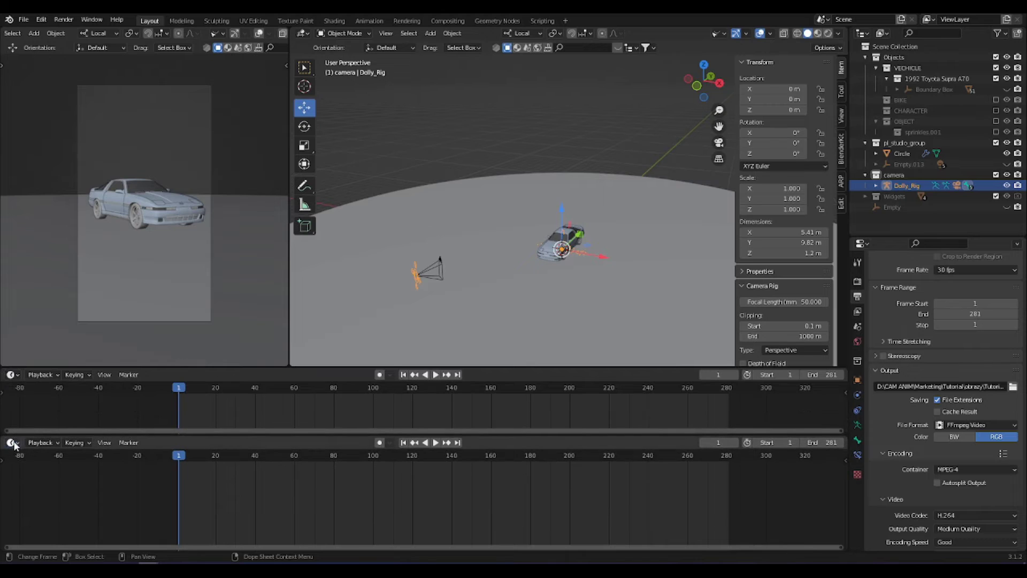
click(12, 443)
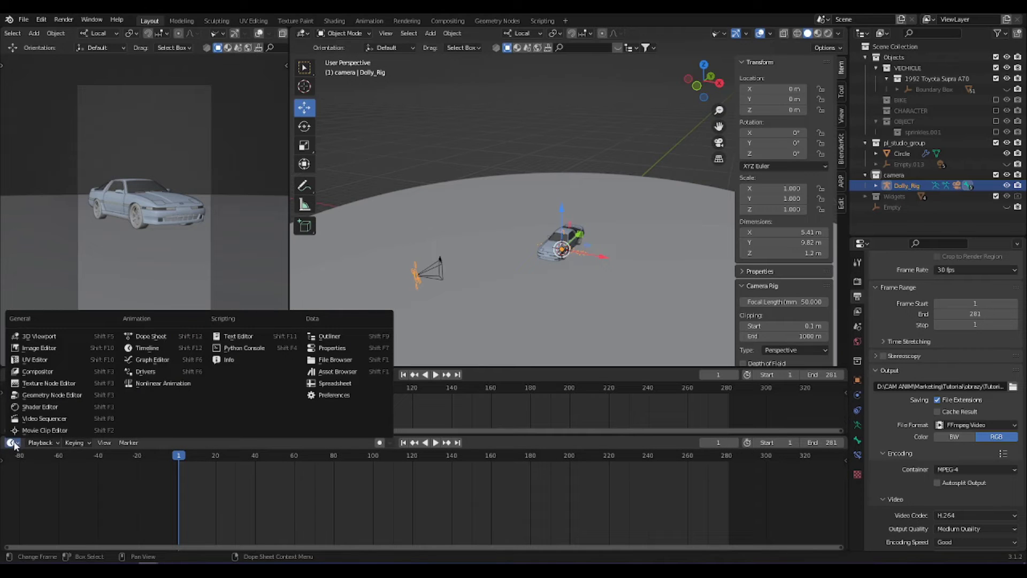
click(149, 335)
click(47, 443)
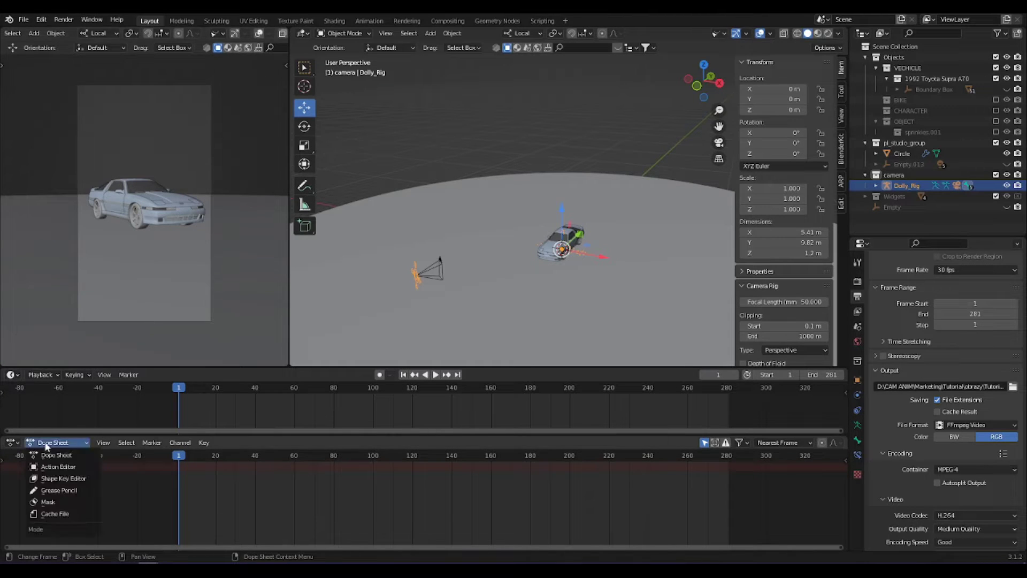
click(46, 467)
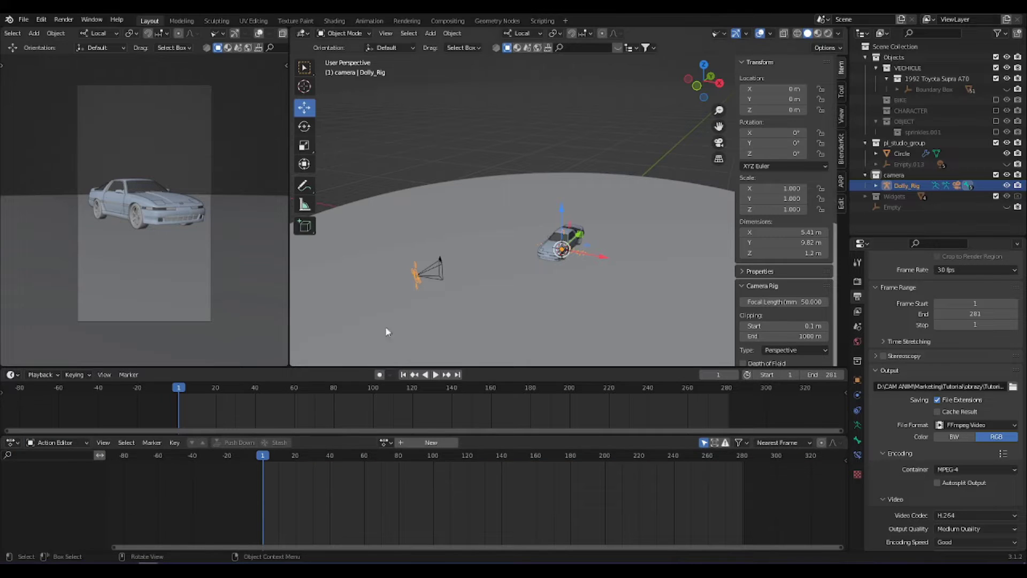
Assign the action 01_God_Damn_Vehicle.001 to the dolly rig, play the animation and return to its start.
click(384, 443)
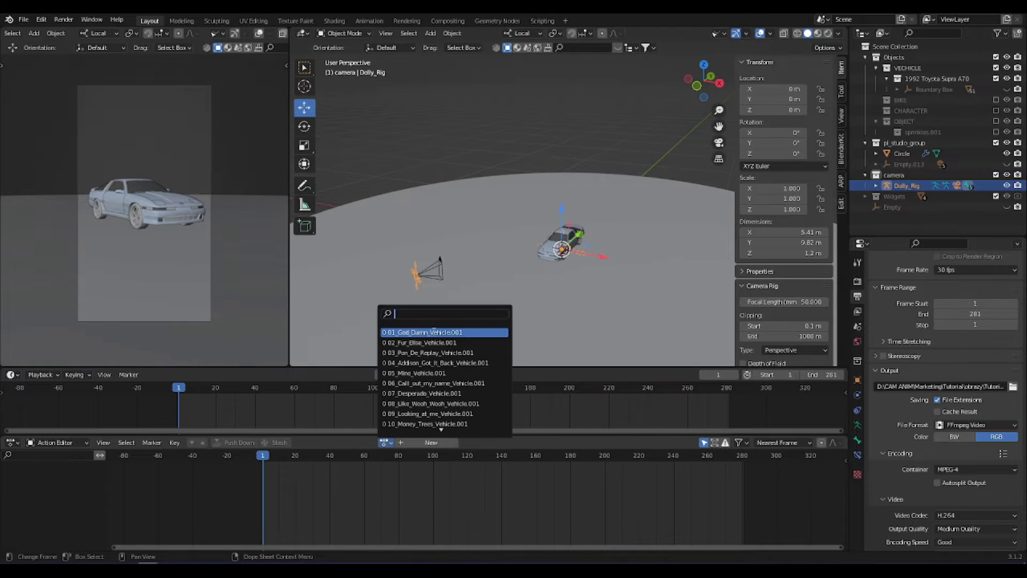
click(435, 333)
click(435, 376)
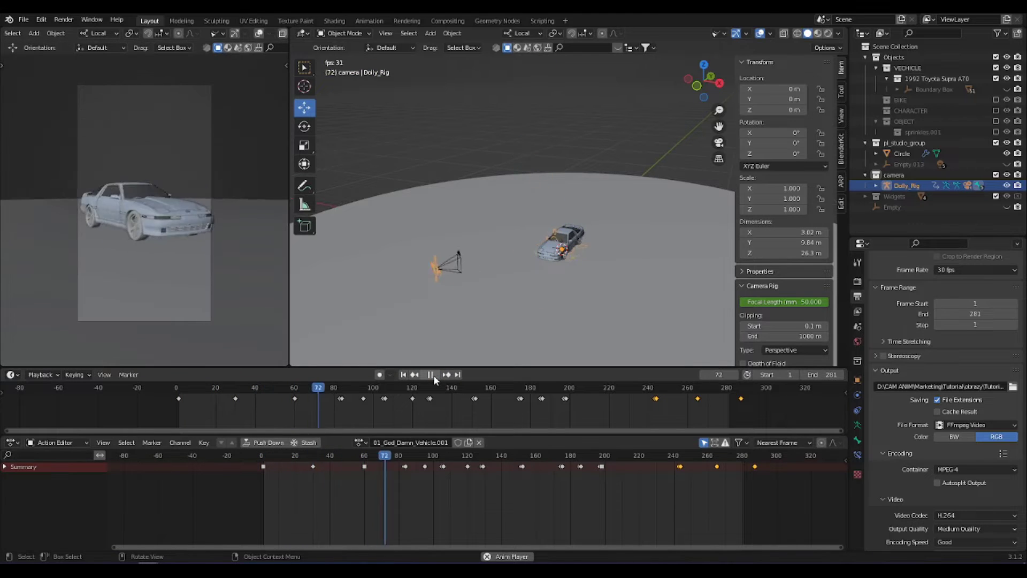
click(431, 375)
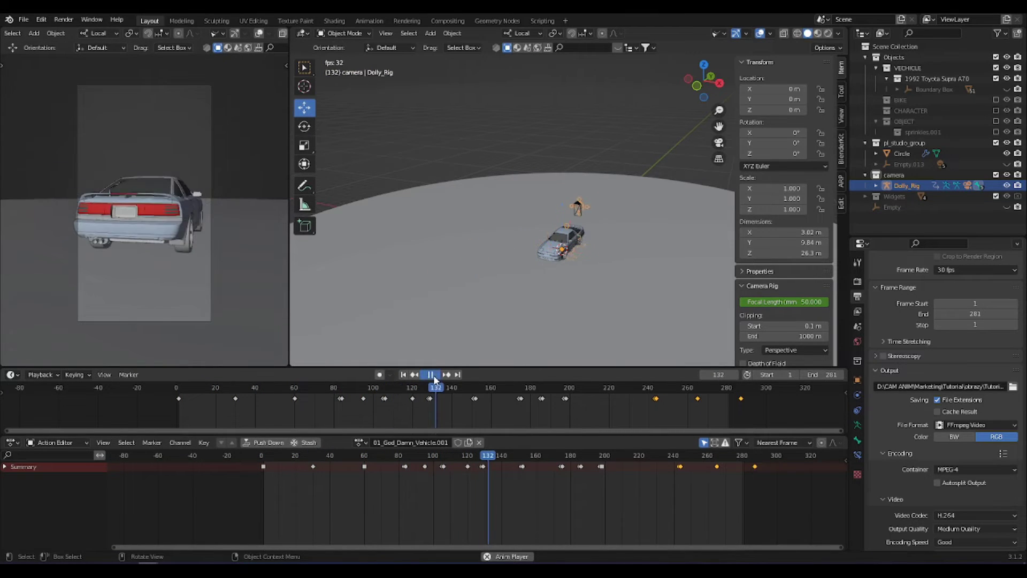
drag(339, 467, 266, 461)
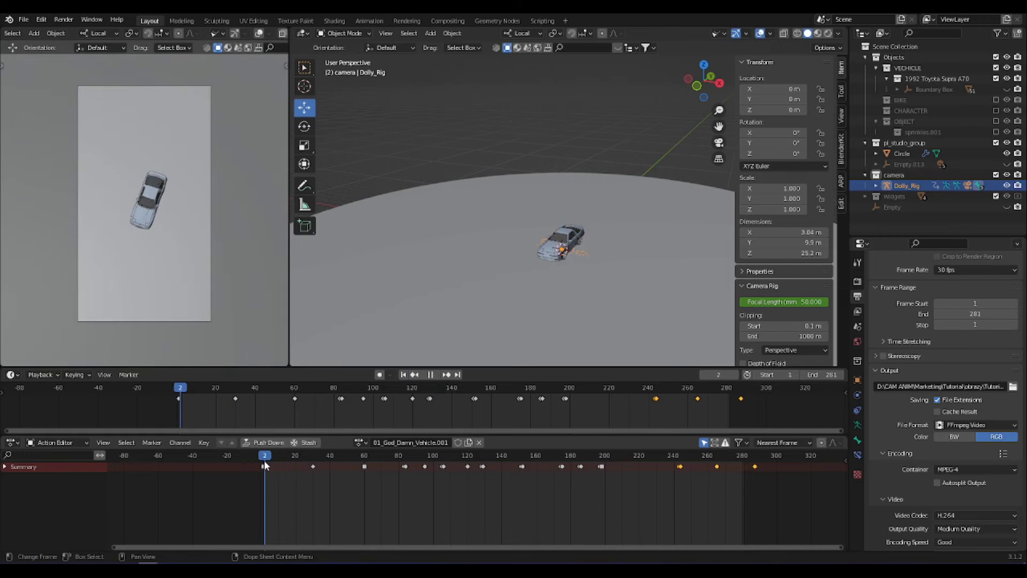
Switch the dolly rig's action to 02_Fur_Elise_Vehicle.001 and play the animation.
click(360, 442)
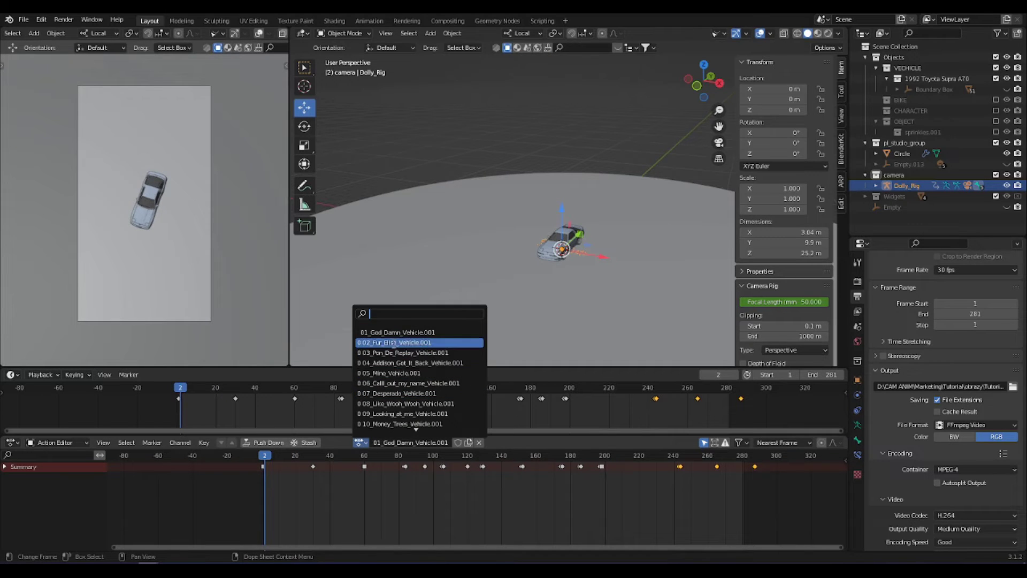
click(394, 344)
click(435, 374)
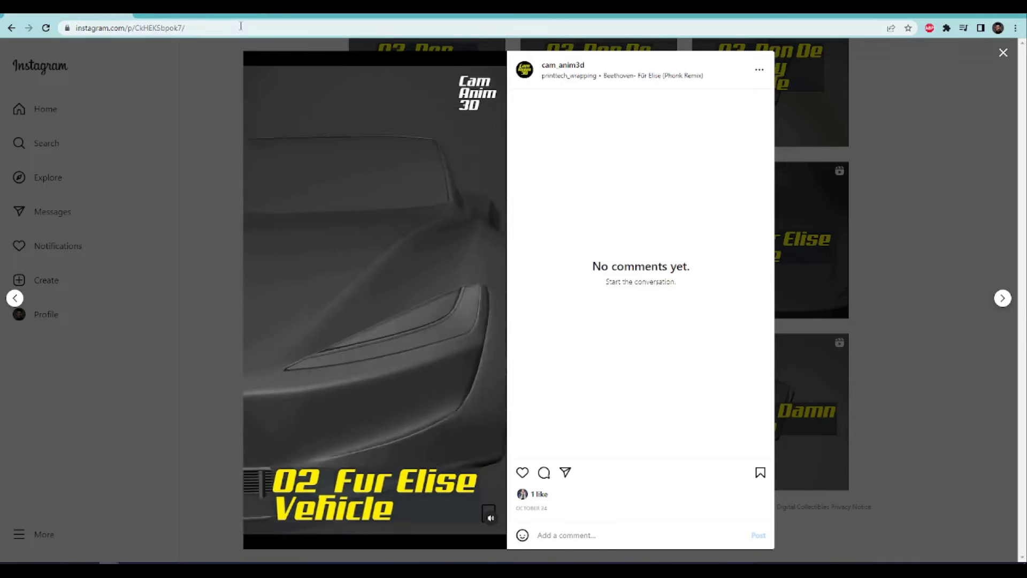
In Chrome, copy the link of the Instagram reel 02_Fur Elise Vehicle and search for "instagram downloader" in a new tab.
click(241, 25)
click(194, 109)
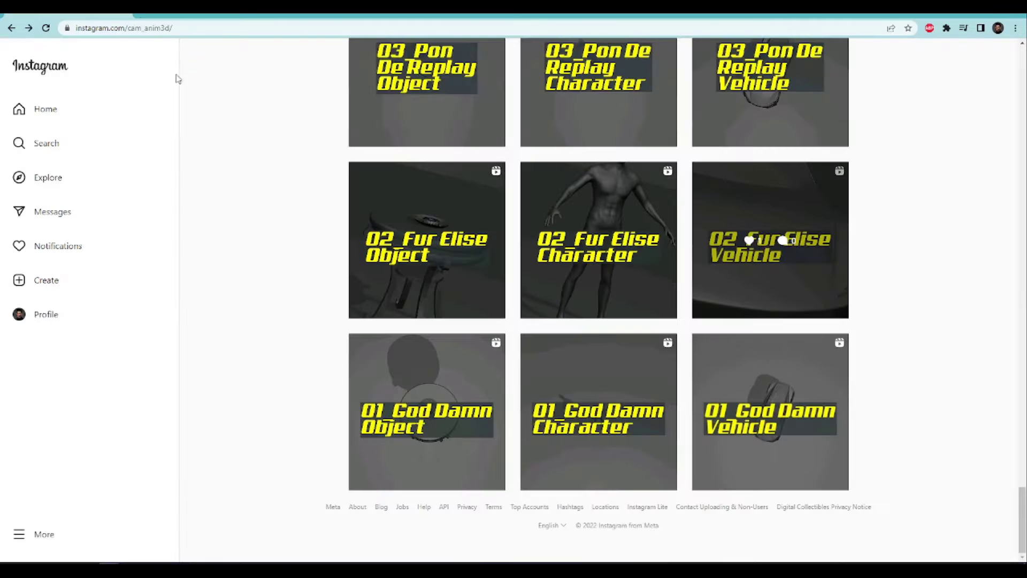
key(ctrl+t)
text(ins)
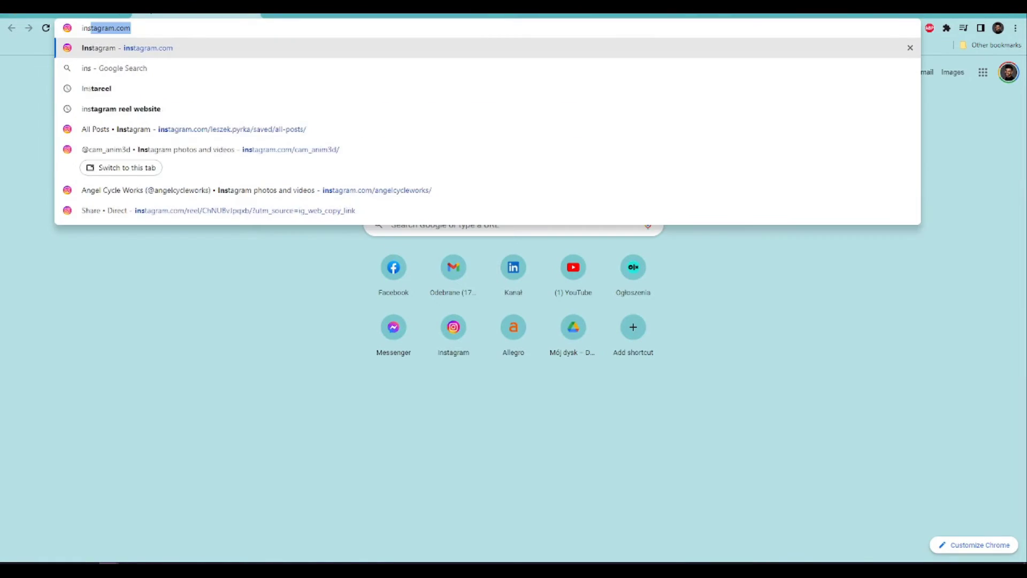
text(tagram )
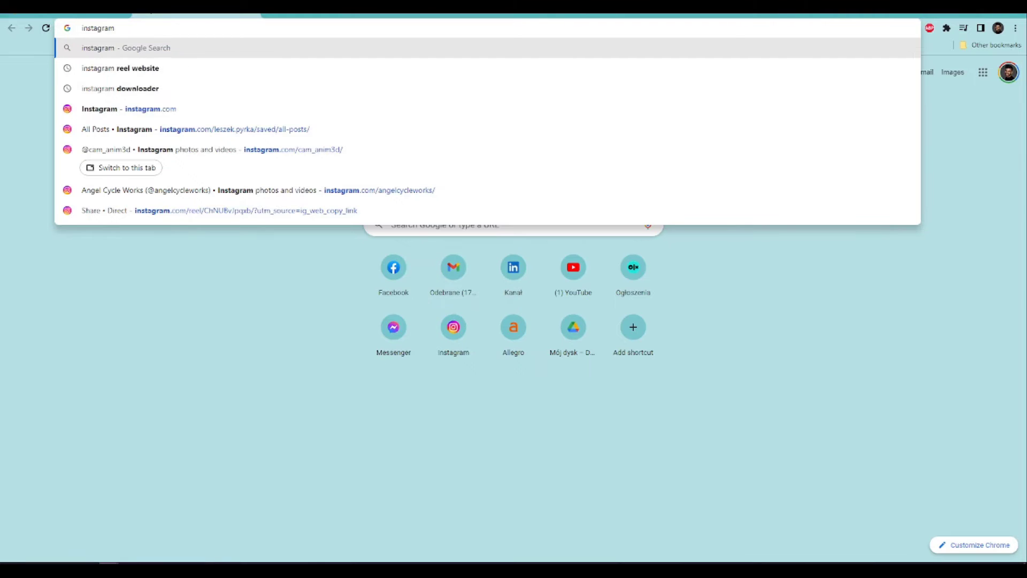
text(down)
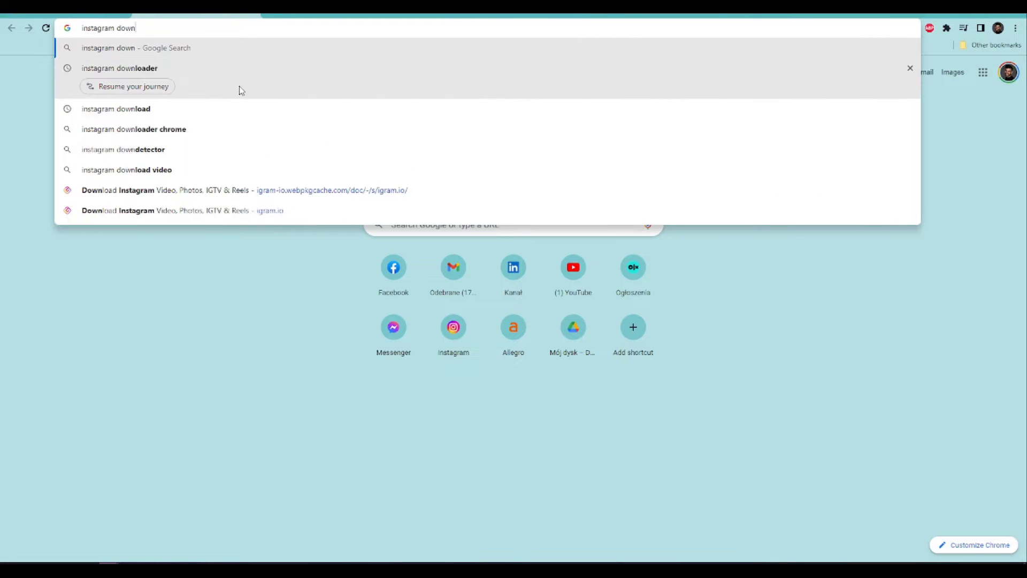
click(239, 87)
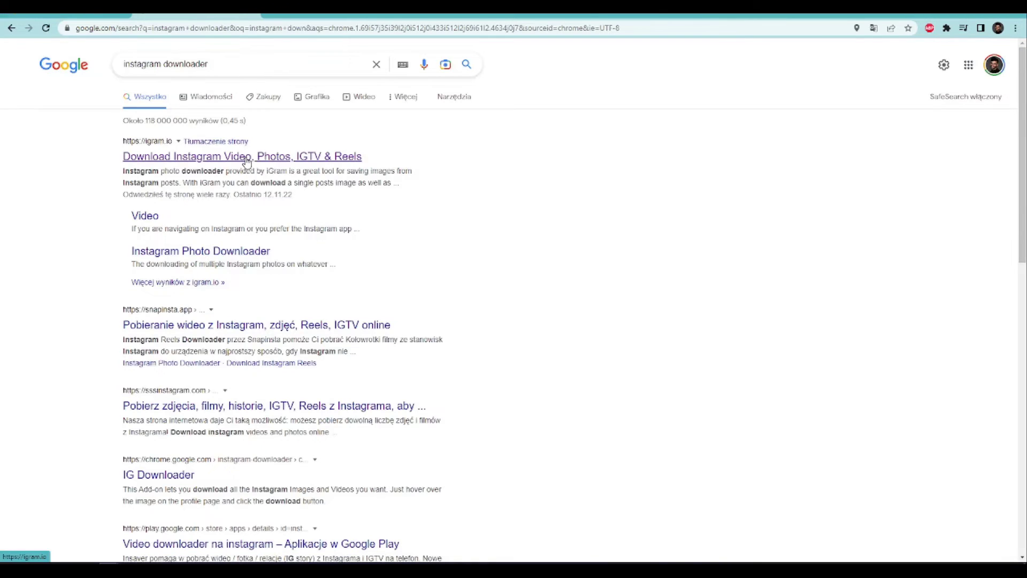
click(246, 157)
click(589, 206)
click(635, 213)
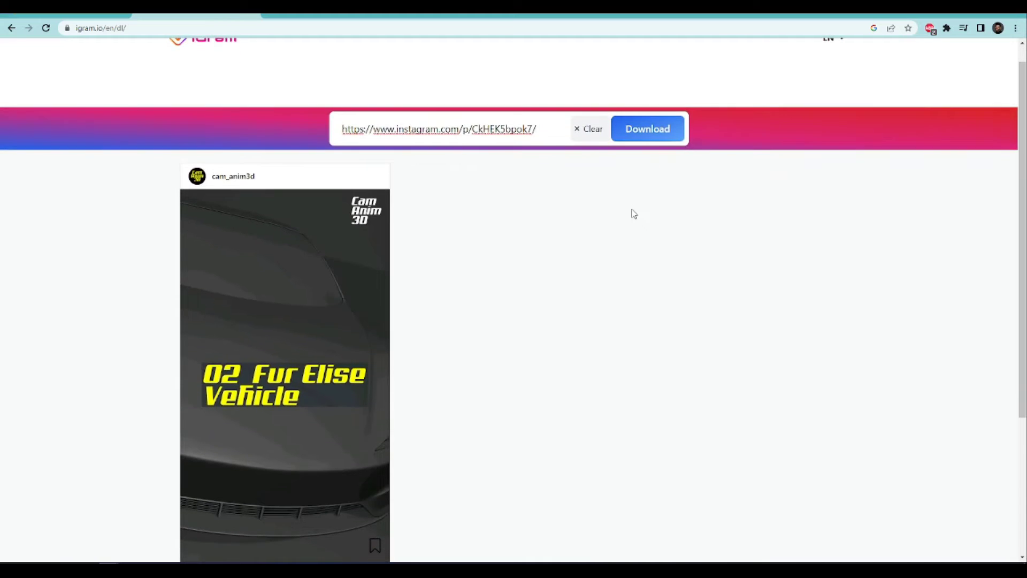
Download the loaded 02 Fur Elise Vehicle reel as an .mp4 file.
scroll(254, 379, down, 4)
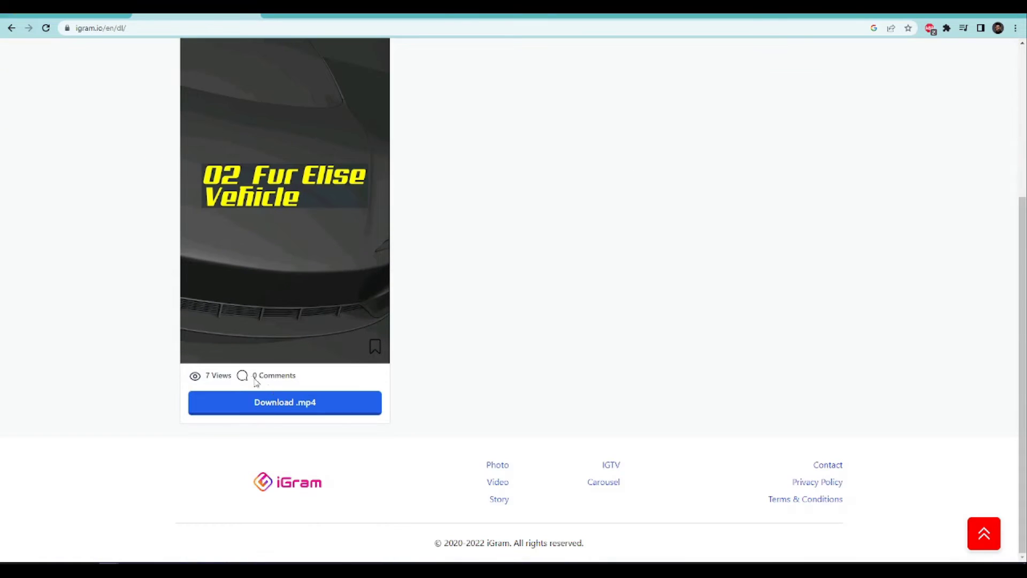
click(279, 403)
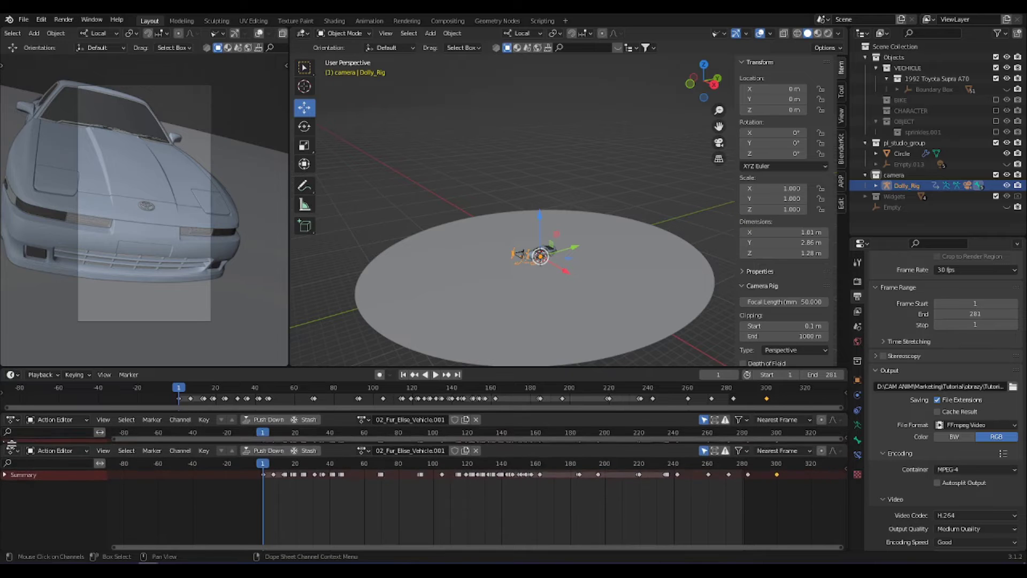
In Blender, resize the lower duplicate Action Editor area and change it to the Video Sequencer.
drag(19, 452, 18, 470)
click(13, 471)
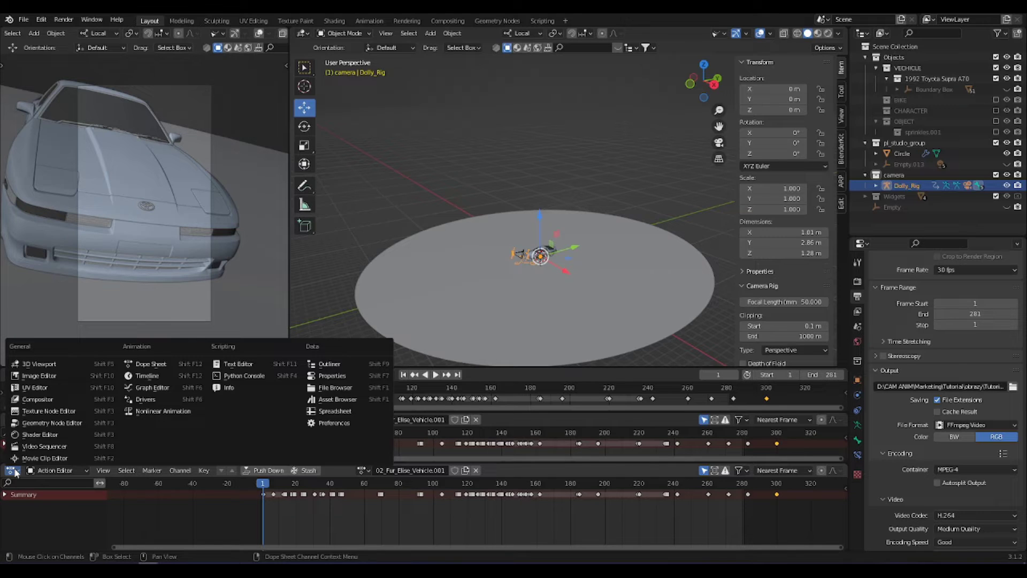
click(33, 448)
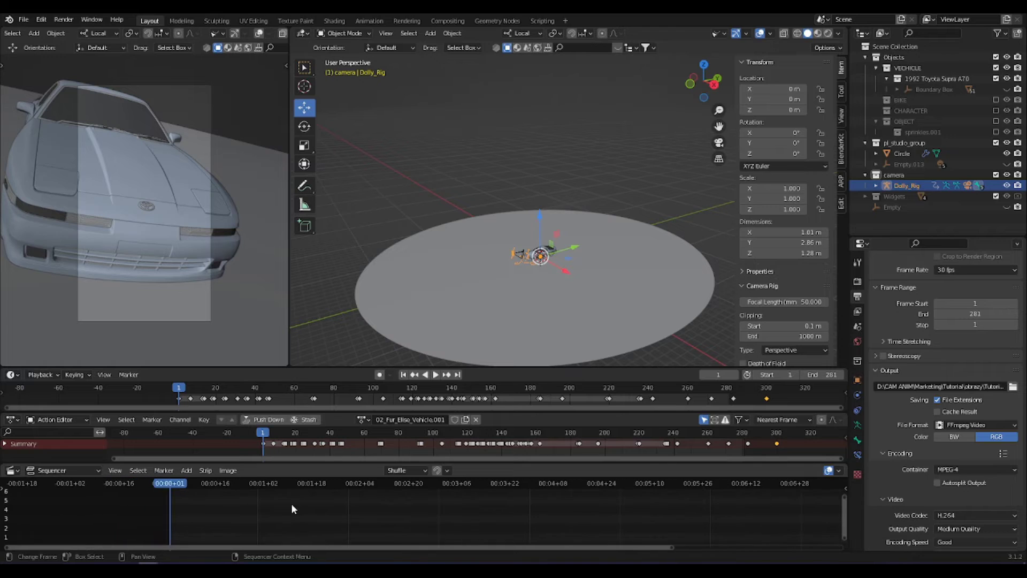
Add the downloaded 02 Fur Elise Vehicle movie from the Downloads folder to the sequencer, starting at frame 1 on channel 1.
click(186, 471)
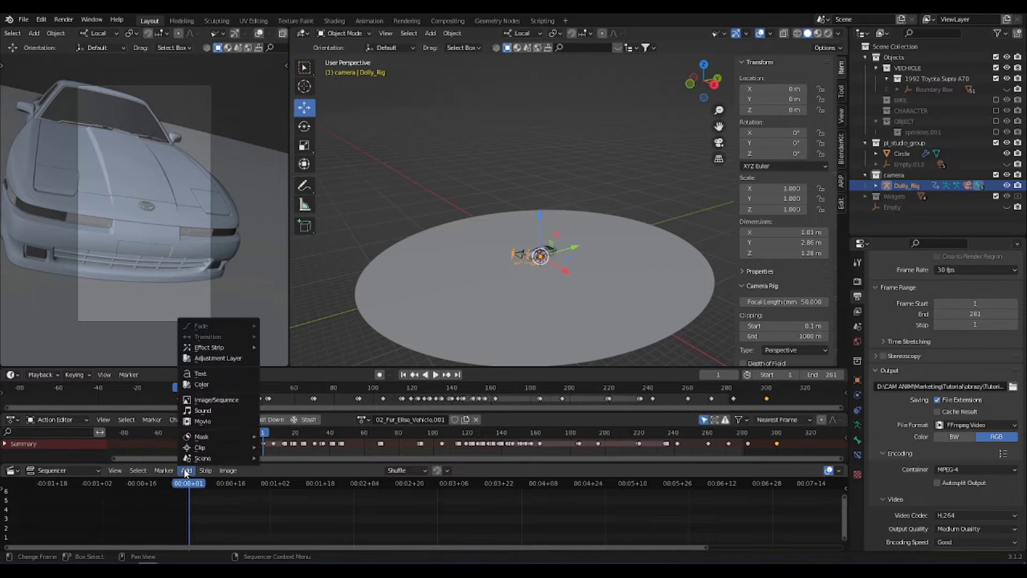
click(203, 421)
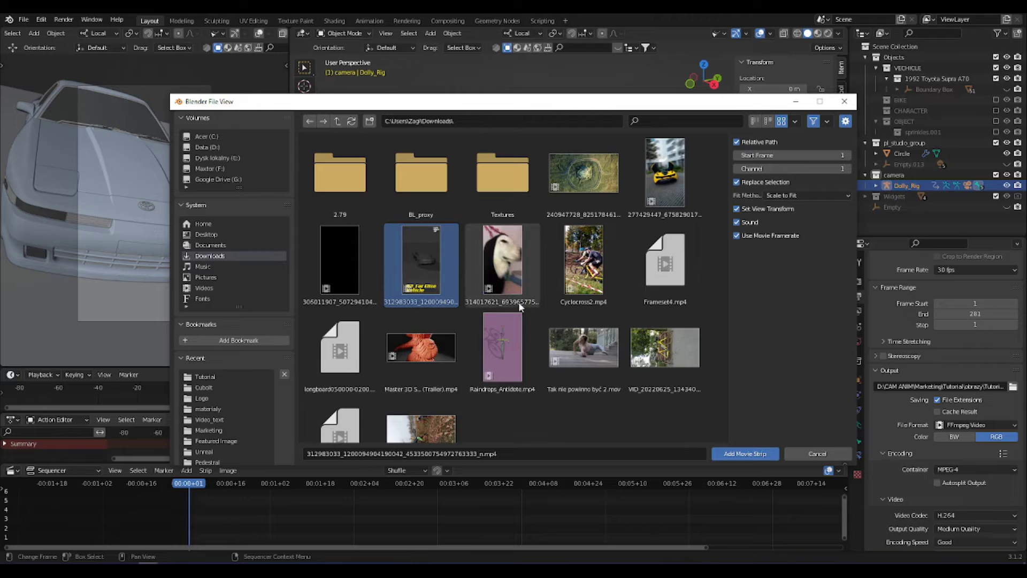
click(737, 455)
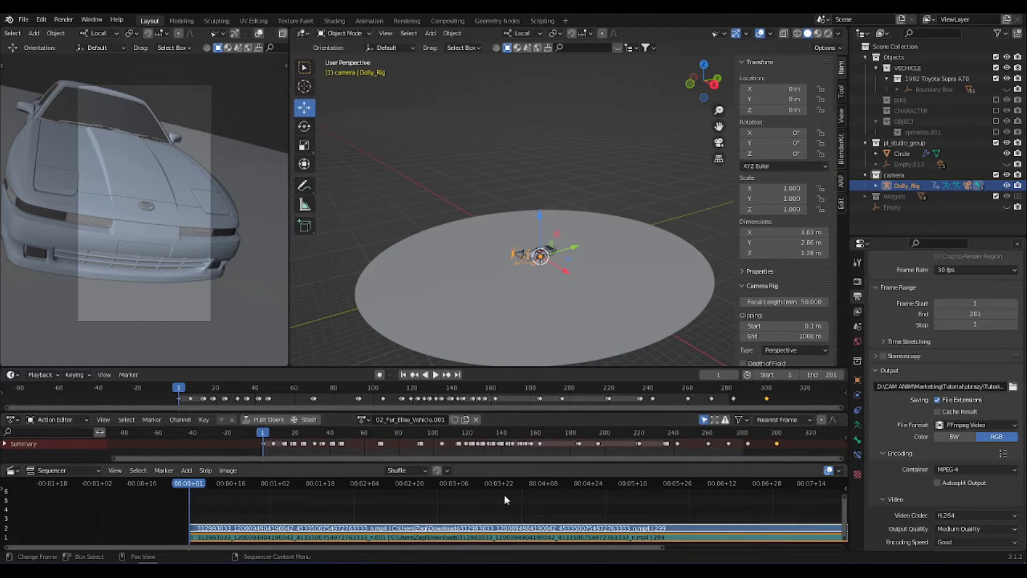
Delete the video strip from channel 2, keep only the sound strip, and play the animation.
scroll(477, 510, down, 2)
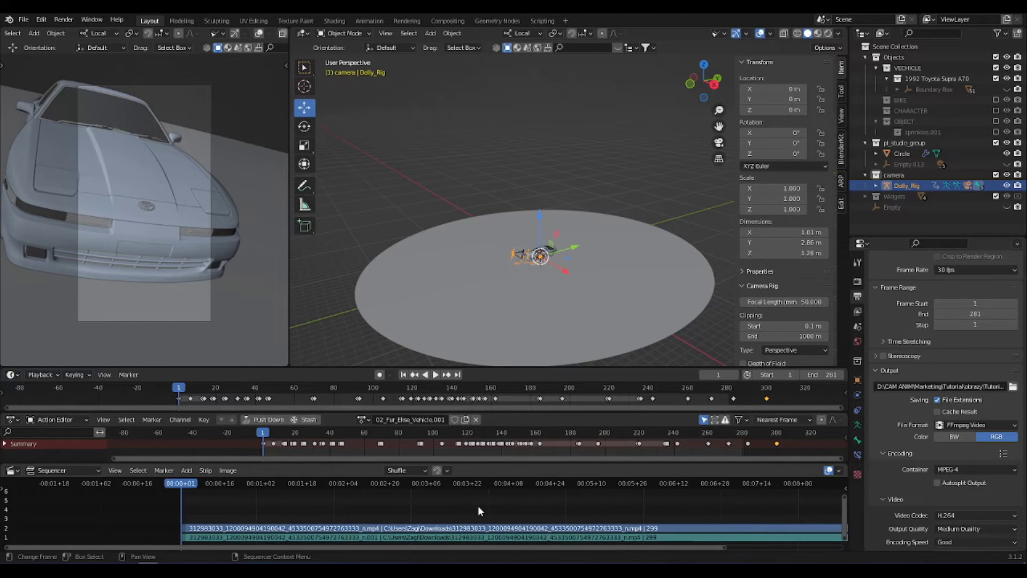
key(n)
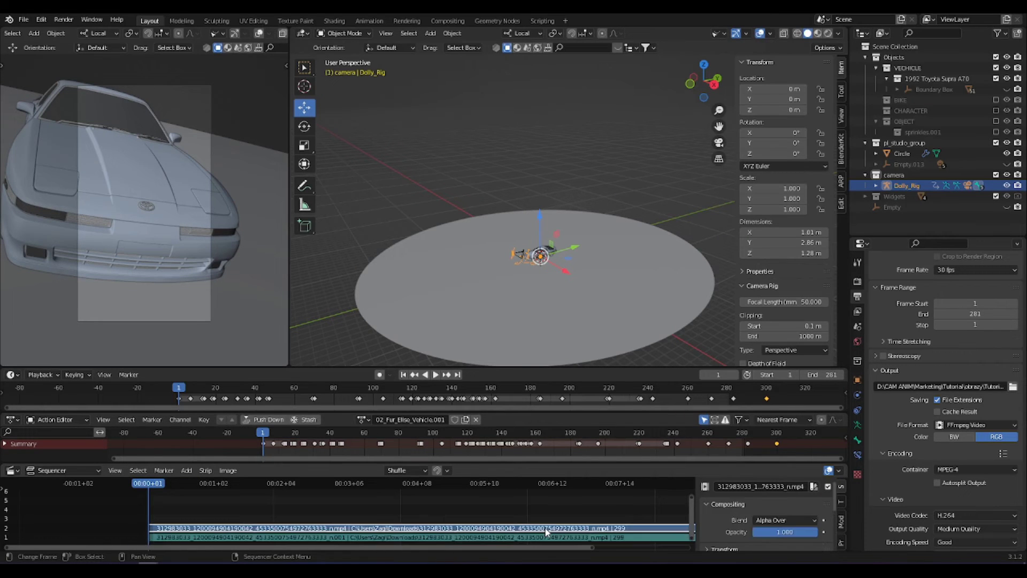
key(Delete)
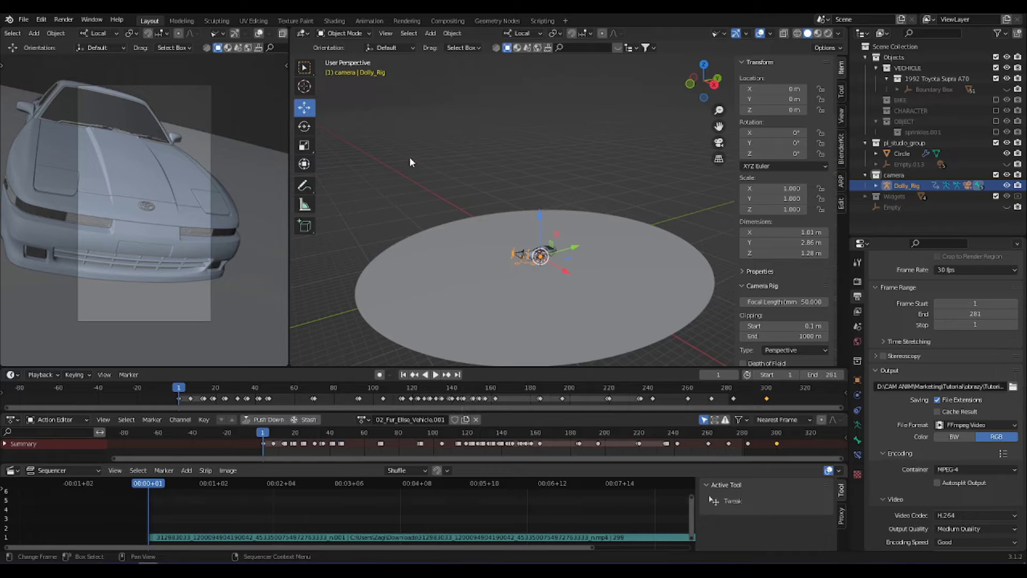
click(436, 376)
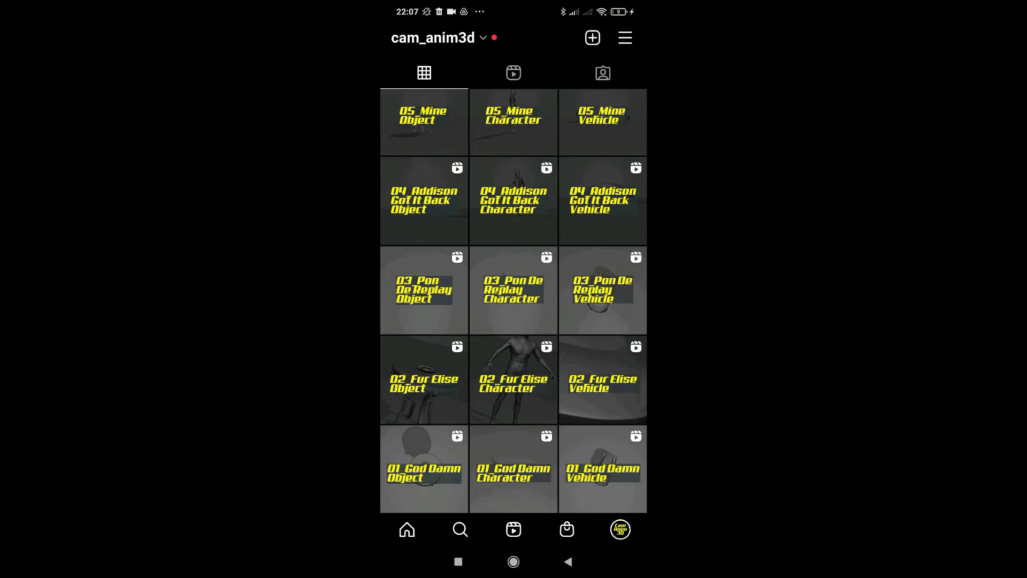
In the Instagram mobile app, open the audio page of the 02_Fur Elise Vehicle reel and use its sound for a new reel.
click(602, 380)
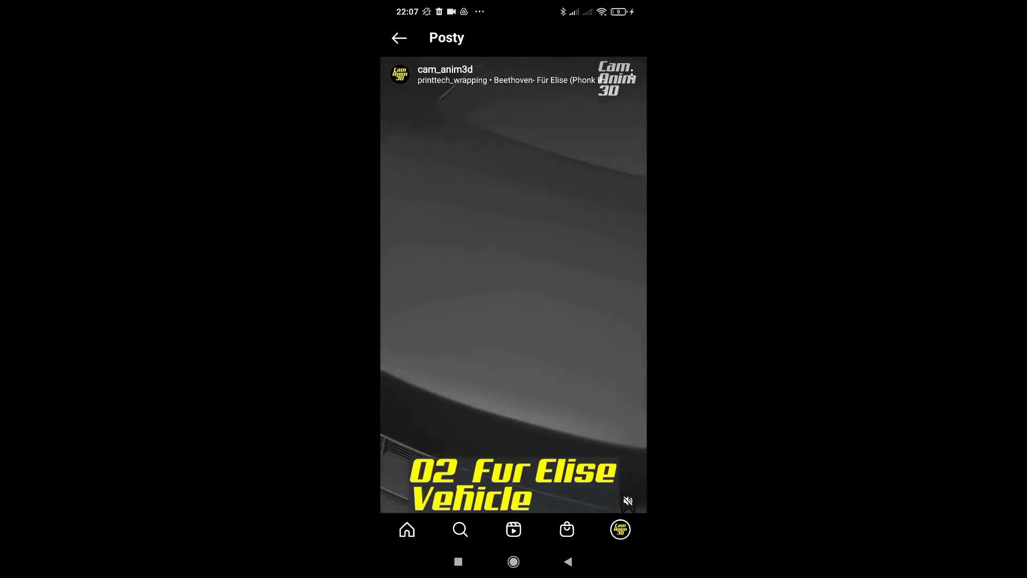
click(627, 489)
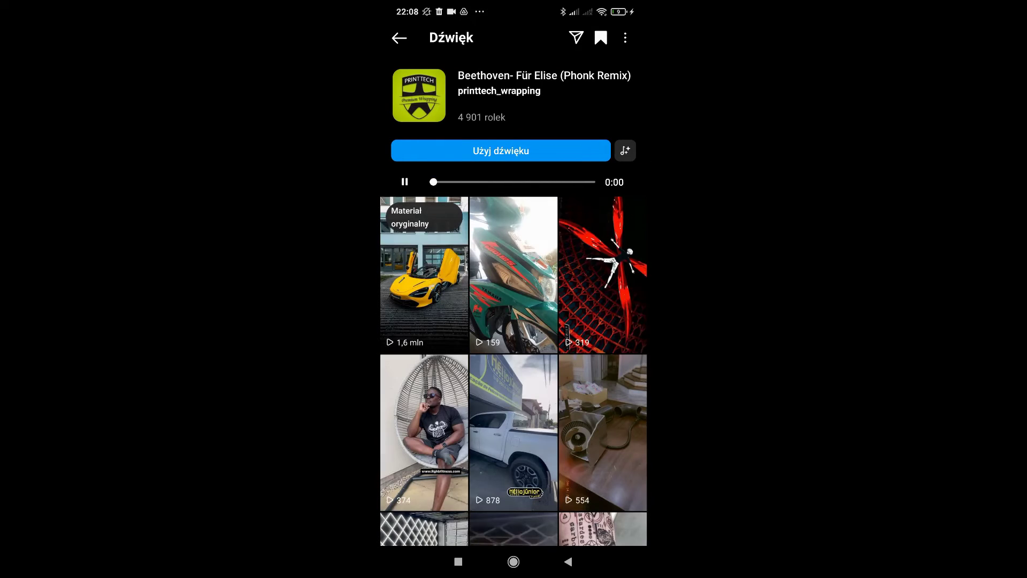
click(500, 151)
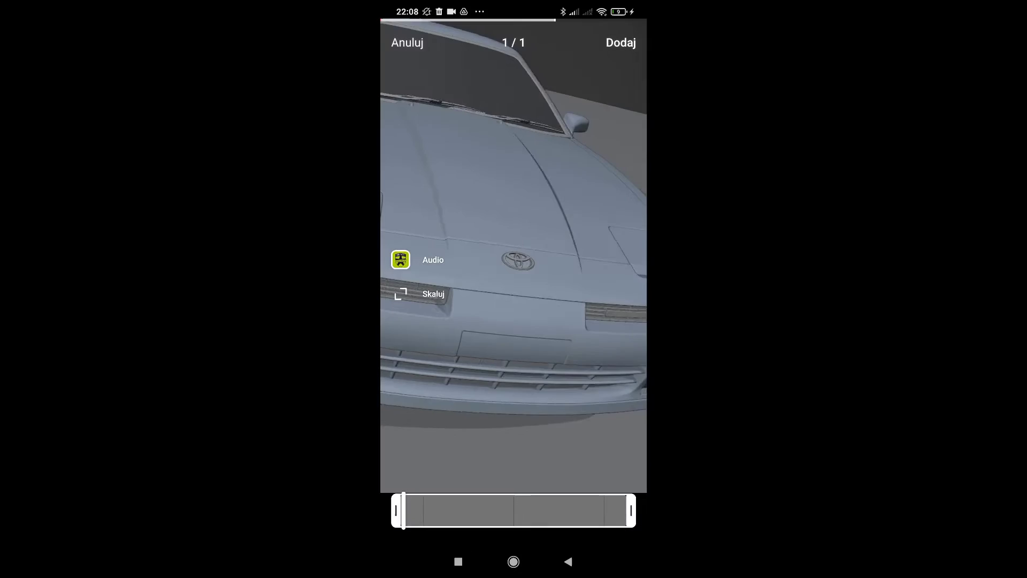
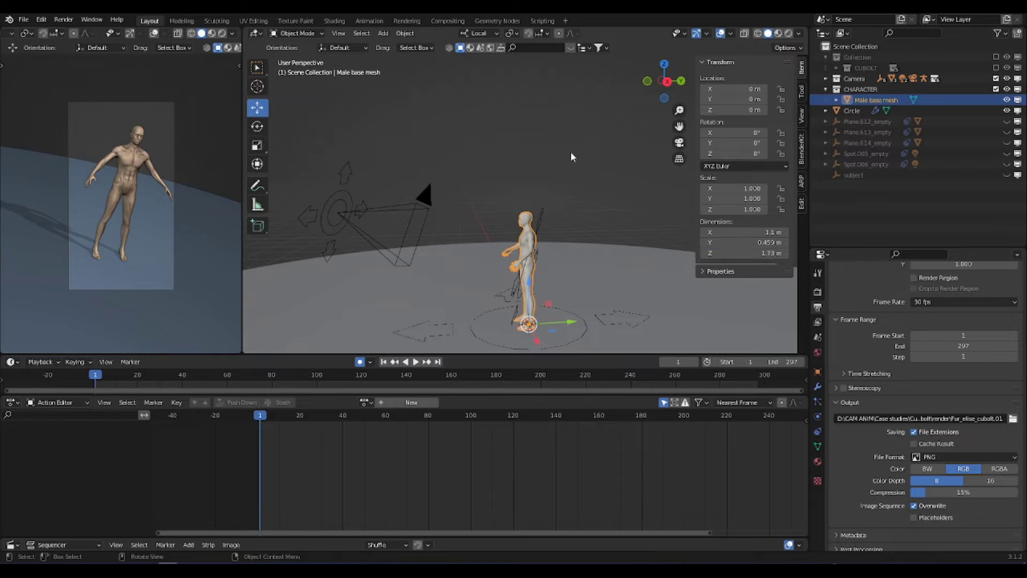
In the Blender character scene, enable the collection containing the CUBOLT robot and exclude the CHARACTER collection with the male base mesh.
click(996, 57)
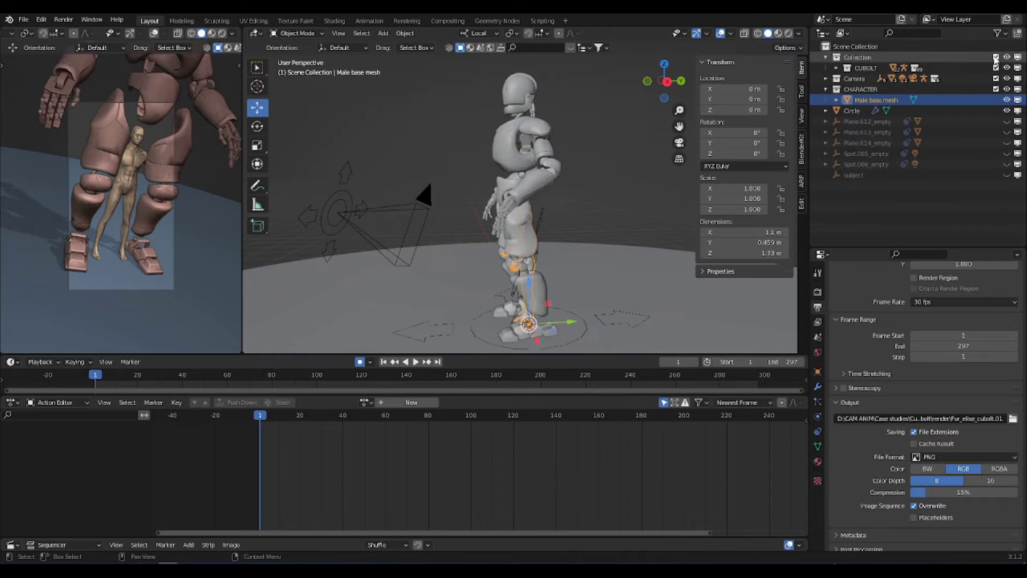
click(583, 191)
middle_drag(584, 191, 490, 130)
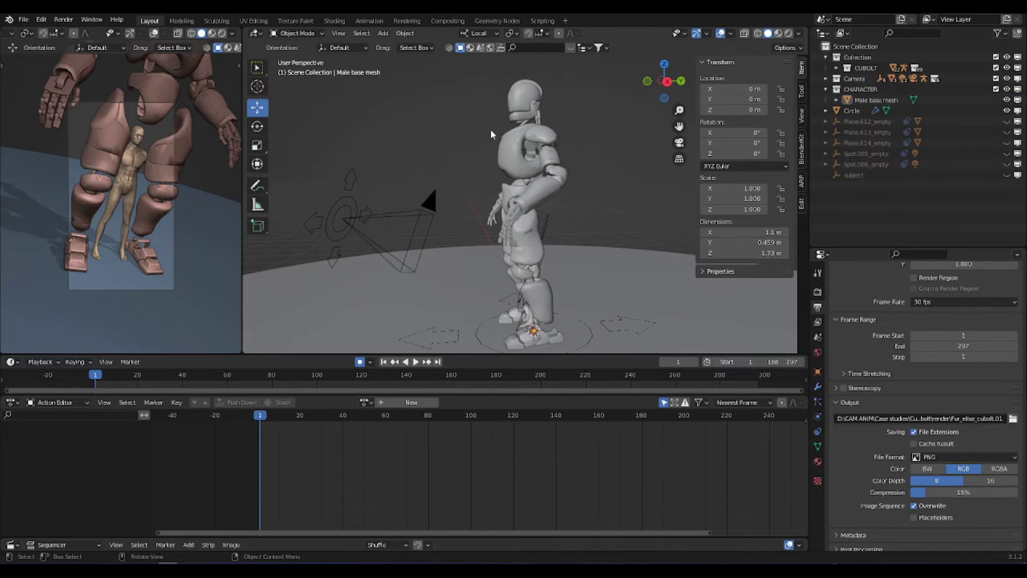
click(487, 128)
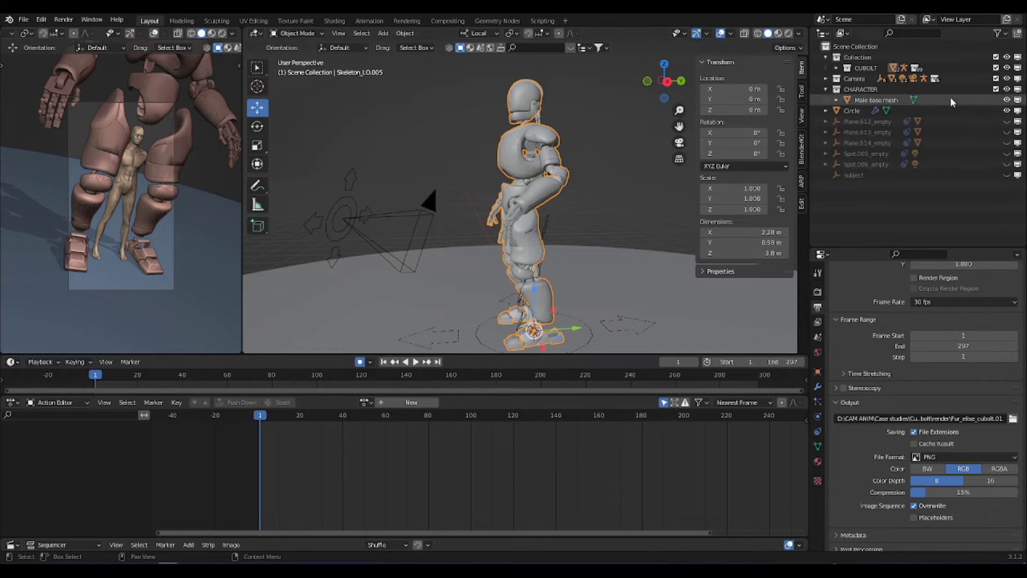
click(997, 89)
scroll(569, 199, down, 5)
middle_drag(579, 166, 608, 175)
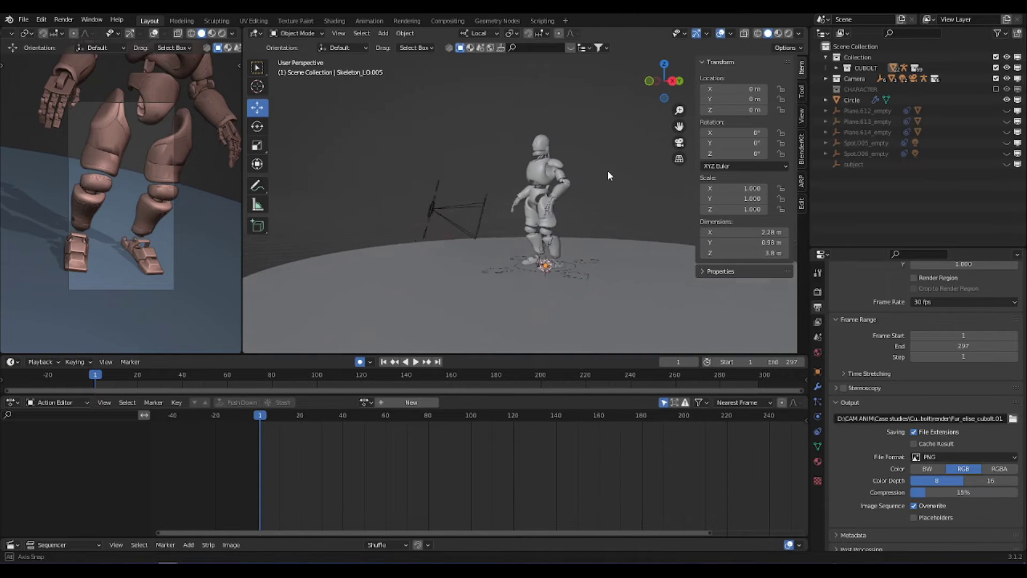
Play the camera animation around the robot to check its framing, and return to frame 2.
key(space)
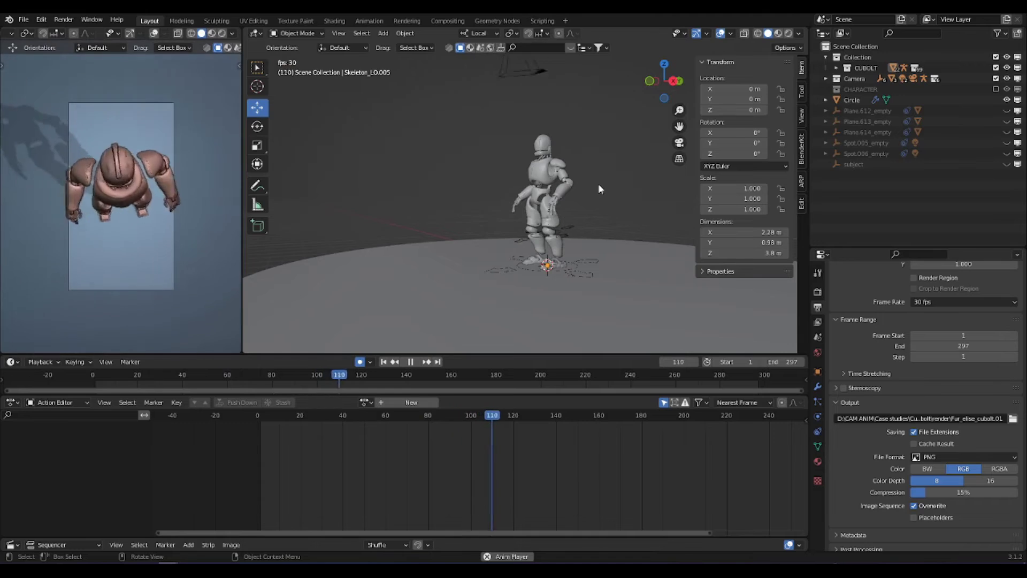
key(space)
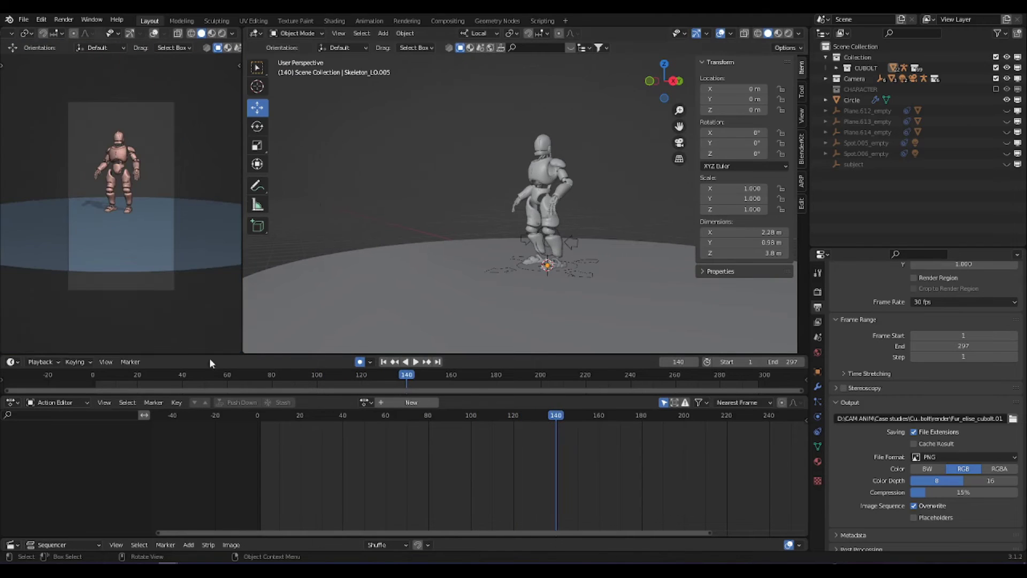
click(98, 380)
key(space)
Select the dolly rig and set its camera's Passepartout Alpha to 1.000.
scroll(512, 171, up, 4)
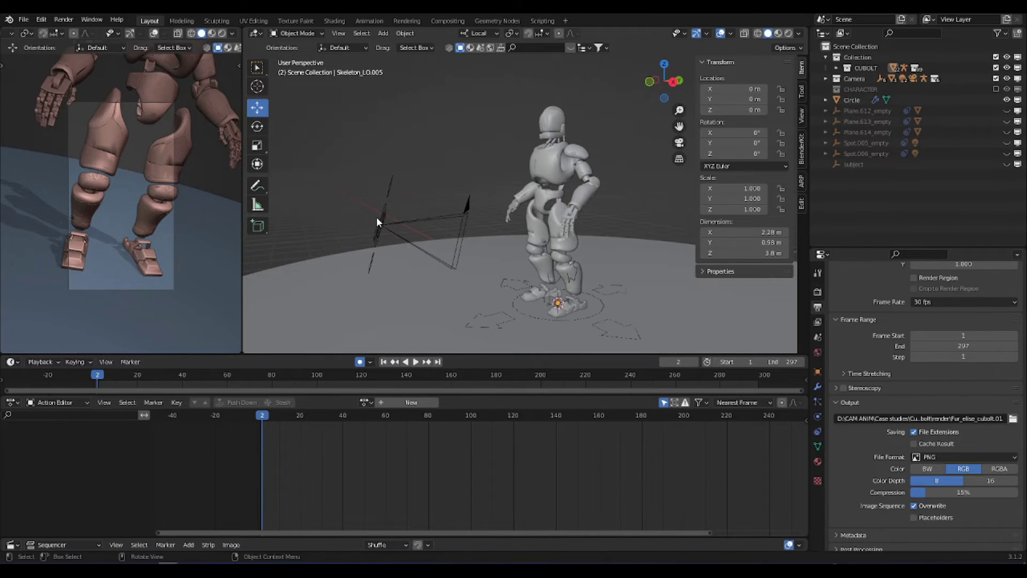
click(381, 197)
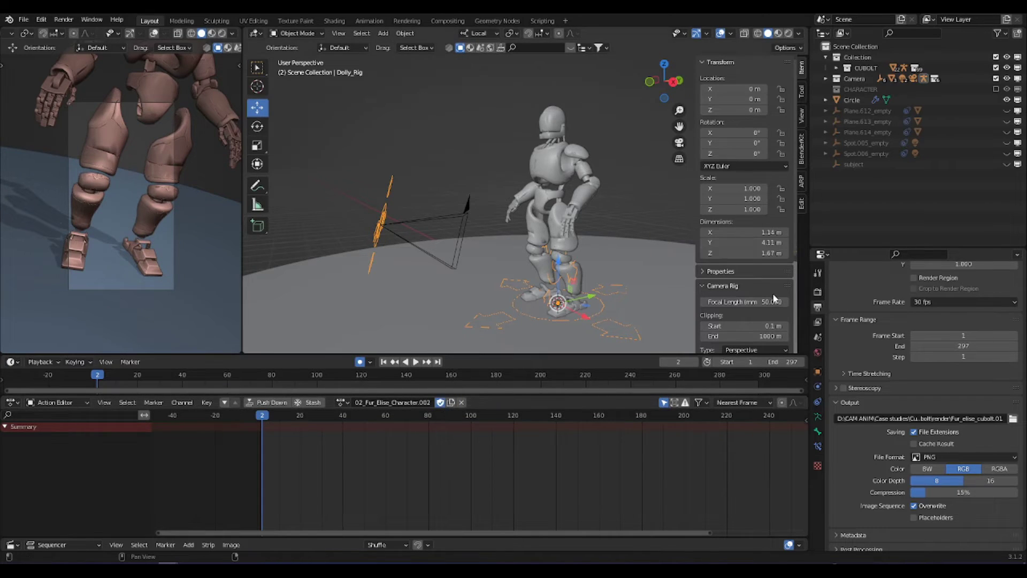
scroll(774, 298, down, 3)
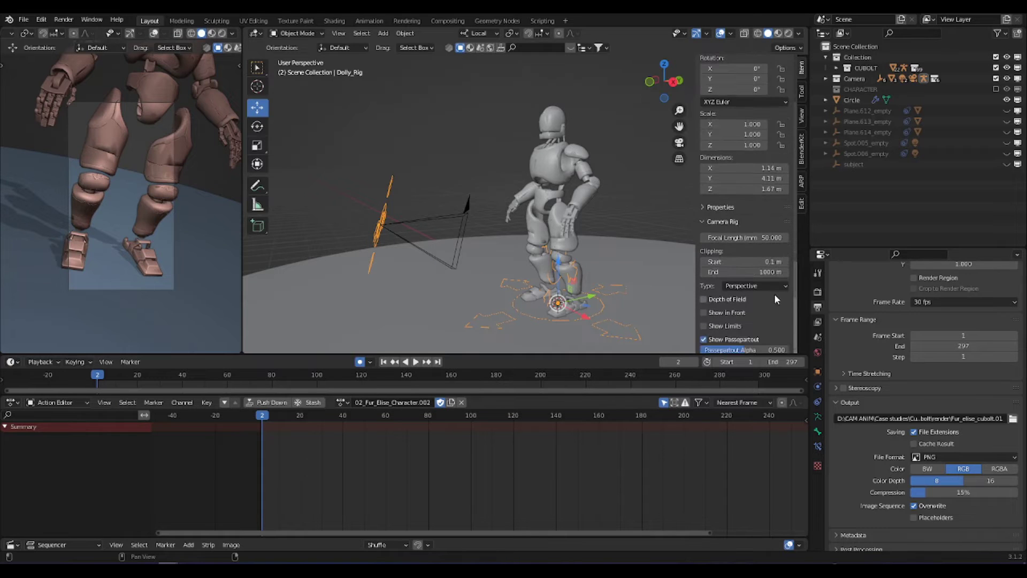
scroll(777, 300, down, 1)
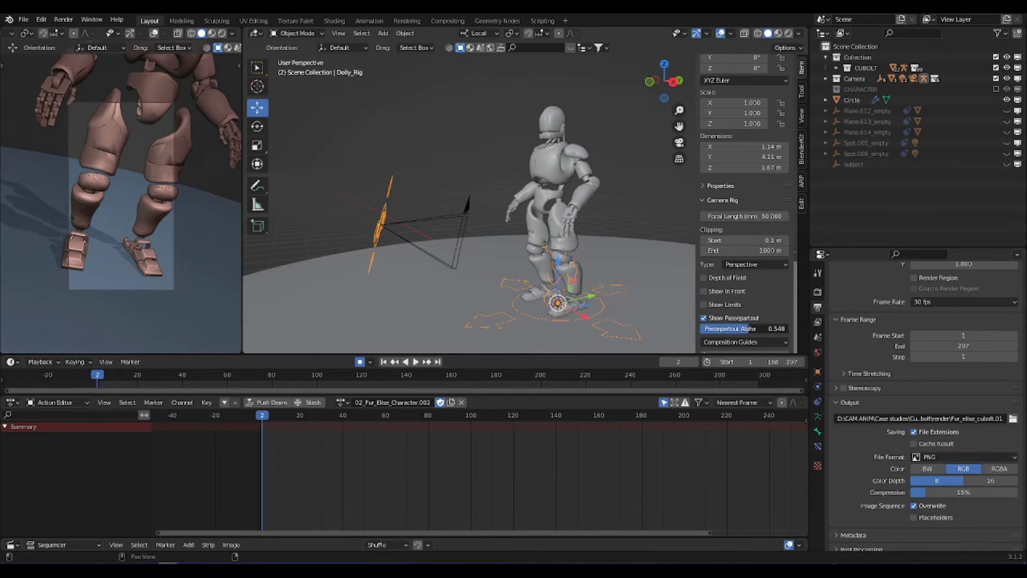
drag(744, 328, 776, 329)
scroll(171, 244, up, 2)
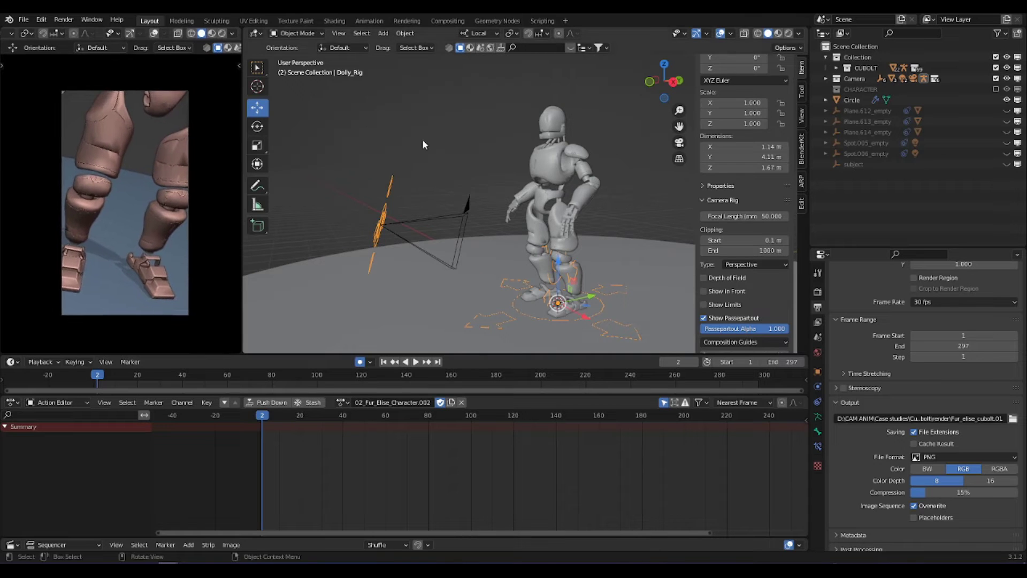
Put the dolly rig in Pose Mode and select its Aim bone at the robot's legs.
key(ctrl+Tab)
click(423, 201)
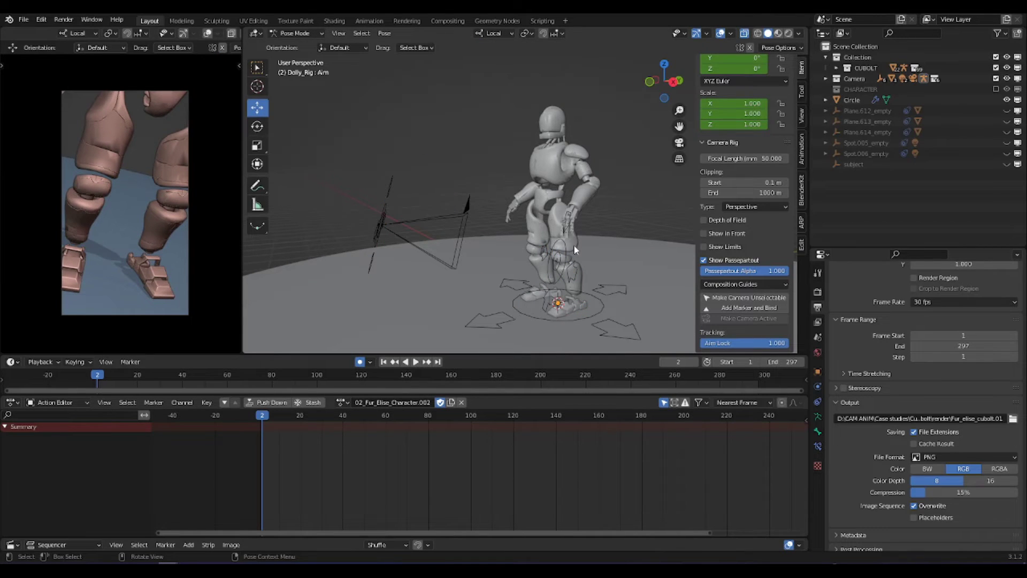
click(561, 256)
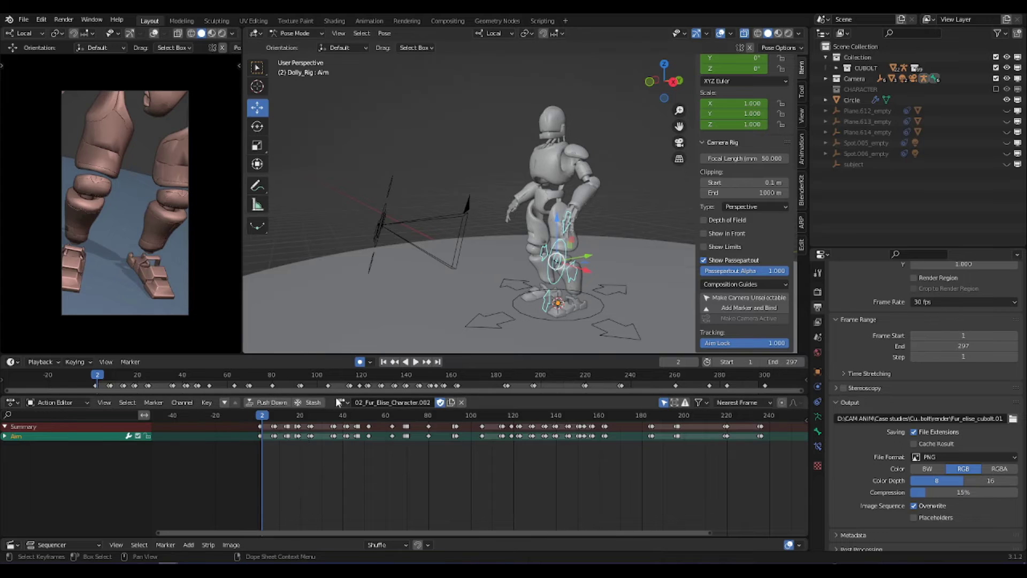
Change the Action Editor to the Graph Editor and select all keyframes of the Aim bone's Z Location curve.
mouse_move(331, 398)
mouse_down()
mouse_move(332, 415)
mouse_move(334, 396)
mouse_up()
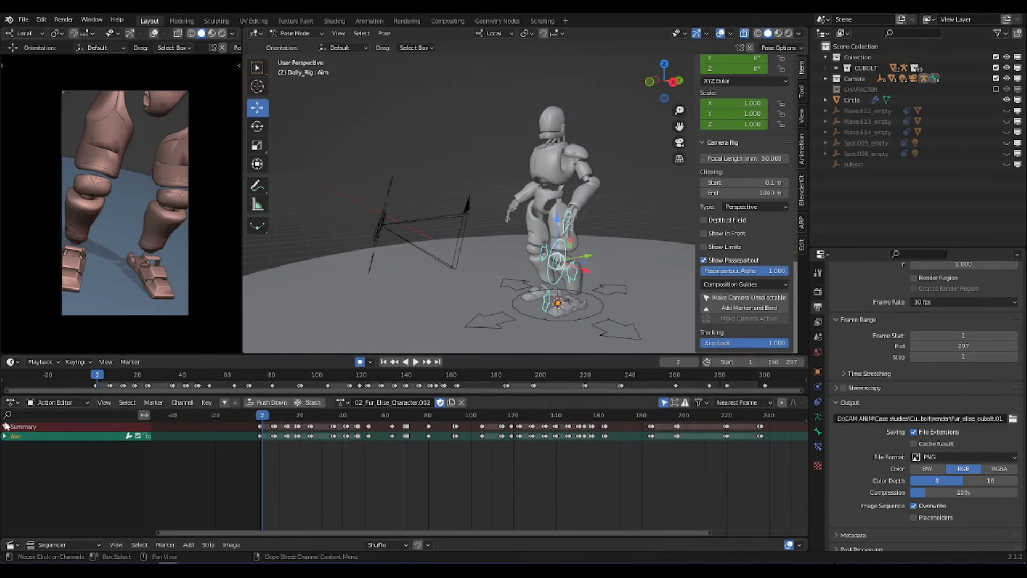
click(12, 403)
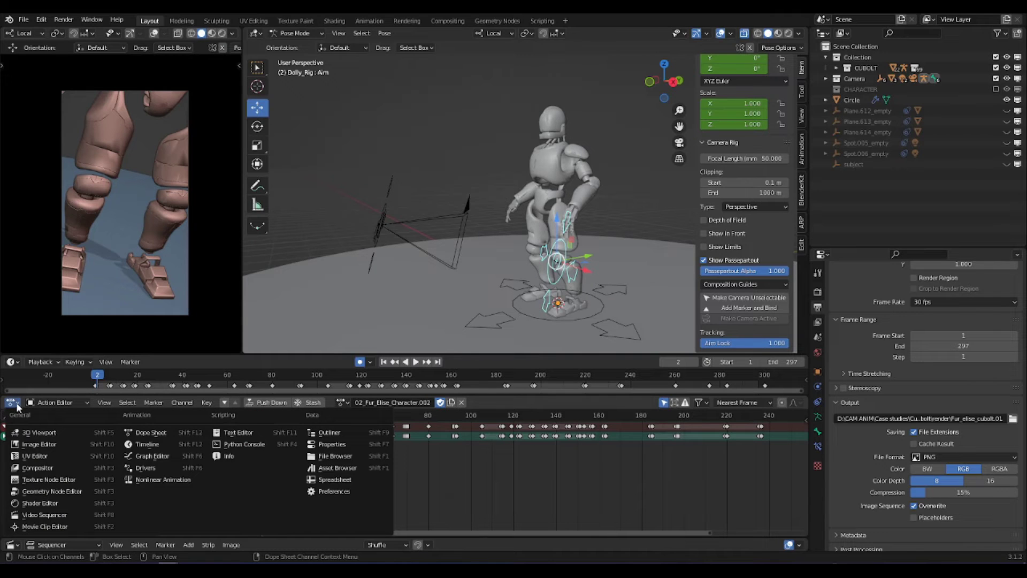
click(152, 456)
scroll(272, 459, down, 2)
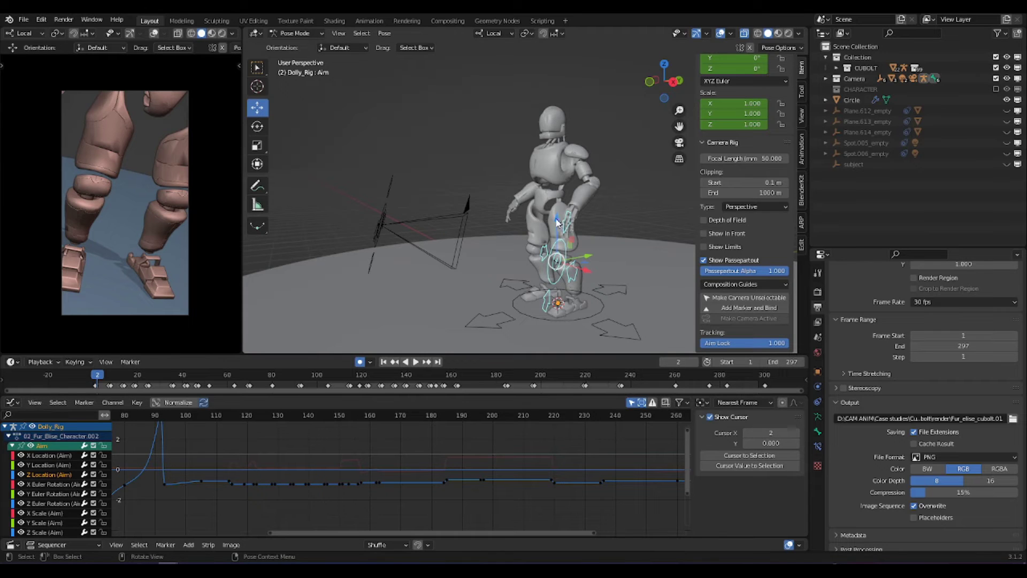
click(38, 475)
key(a)
key(Home)
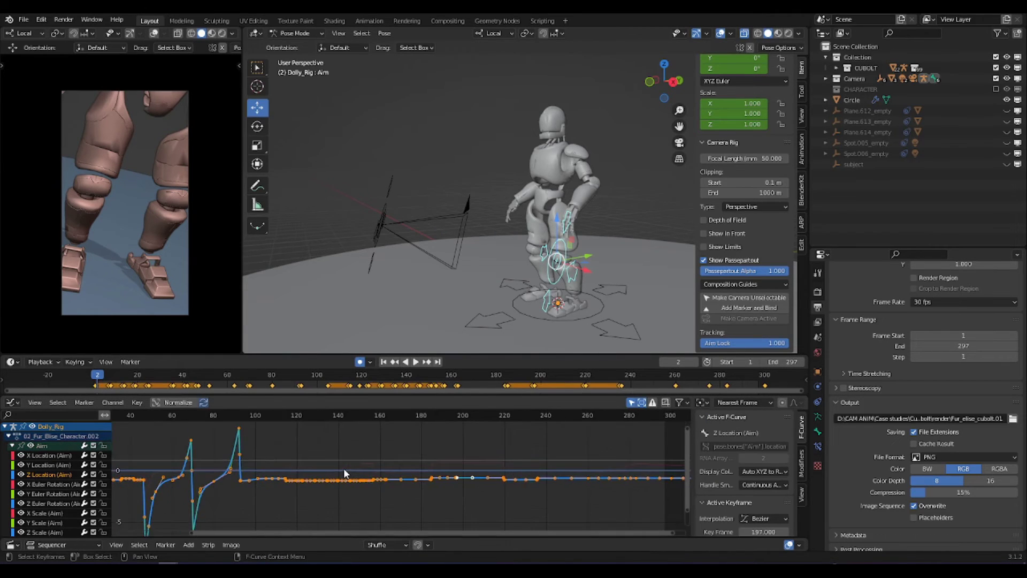
Try moving all selected Z Location keyframes of the Aim bone vertically to raise the camera's target.
middle_drag(326, 476, 336, 479)
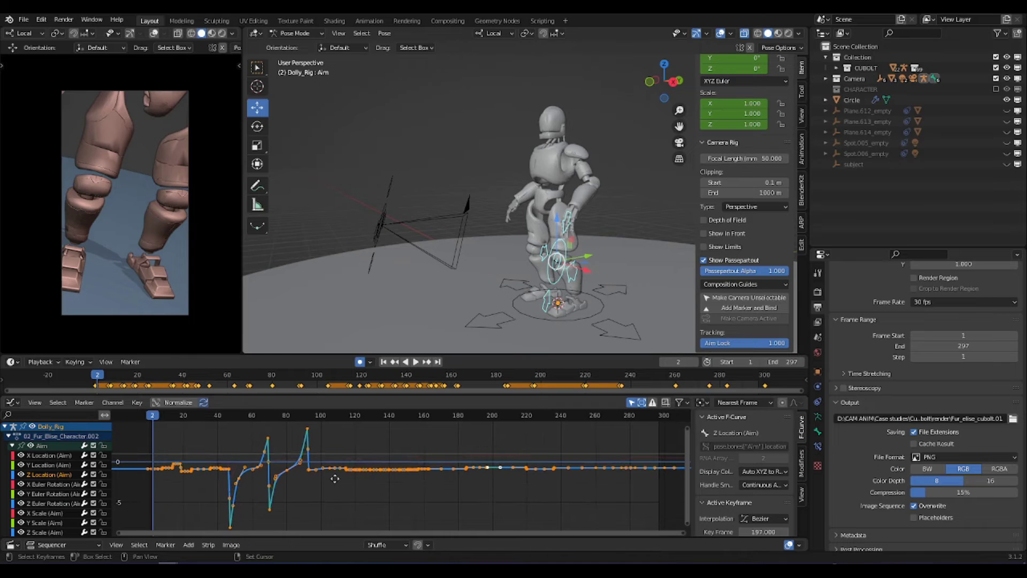
key(g)
key(y)
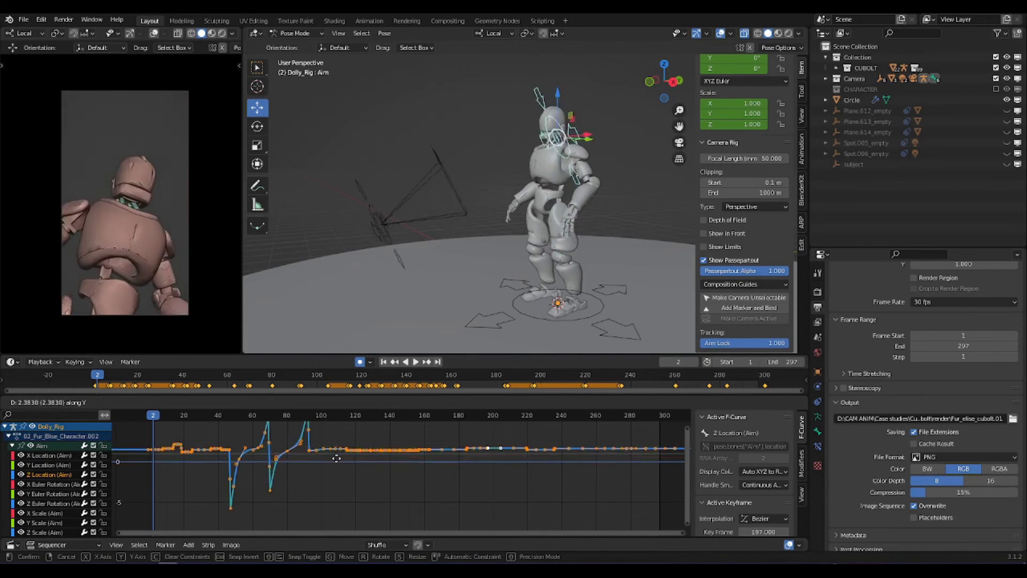
click(333, 477)
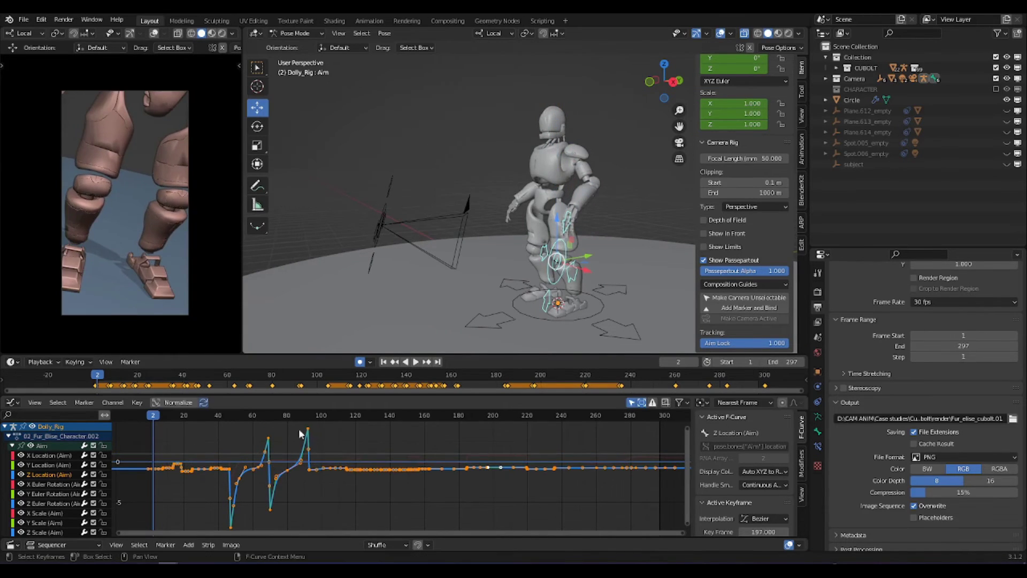
Preview the start of the dolly rig animation and bring the playhead back to frame 1.
click(203, 433)
key(space)
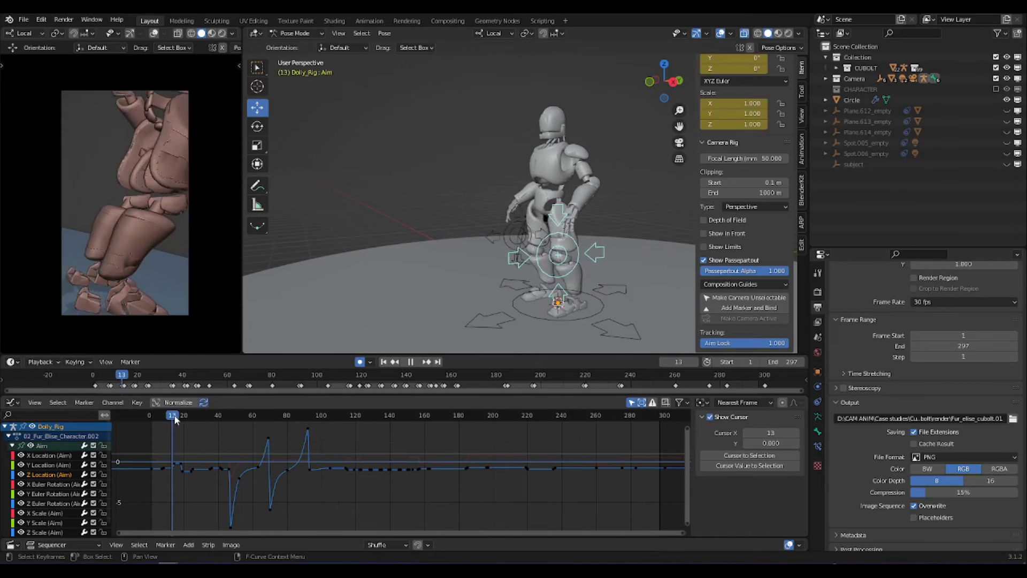
drag(197, 415, 152, 427)
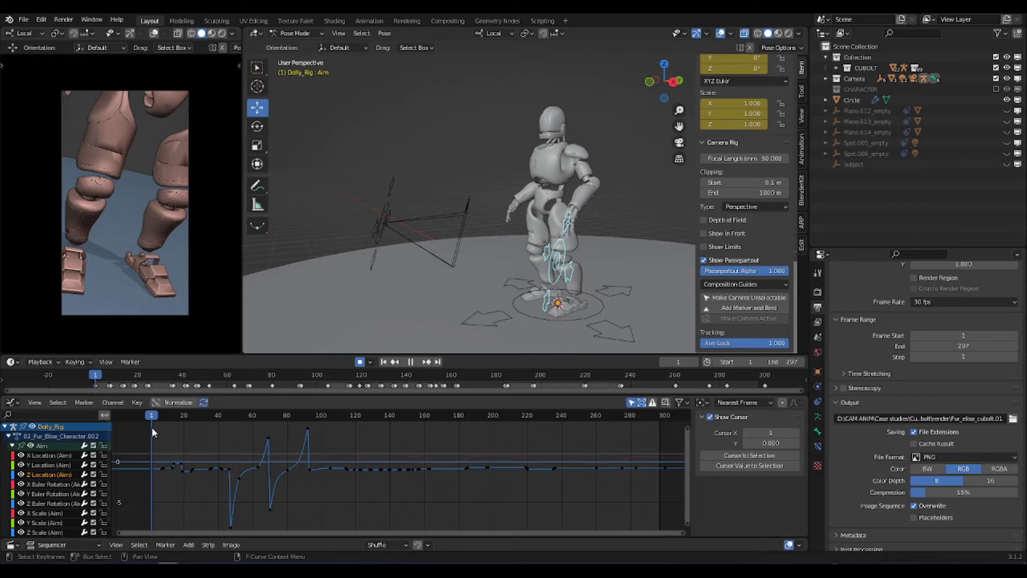
Raise all keyframes of the Aim bone's Z Location curve so the target sits at the robot's upper thighs.
click(545, 271)
key(Home)
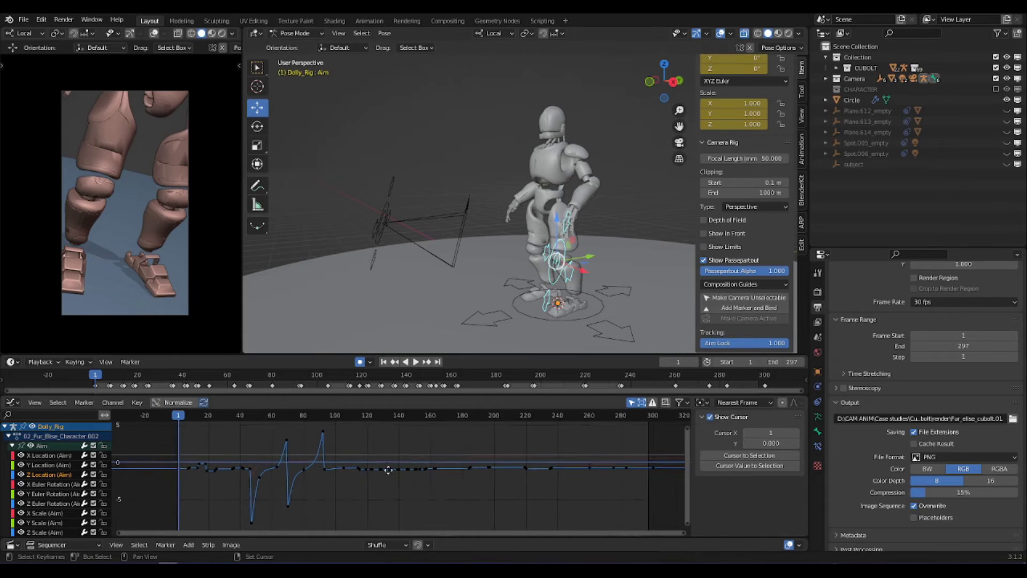
key(a)
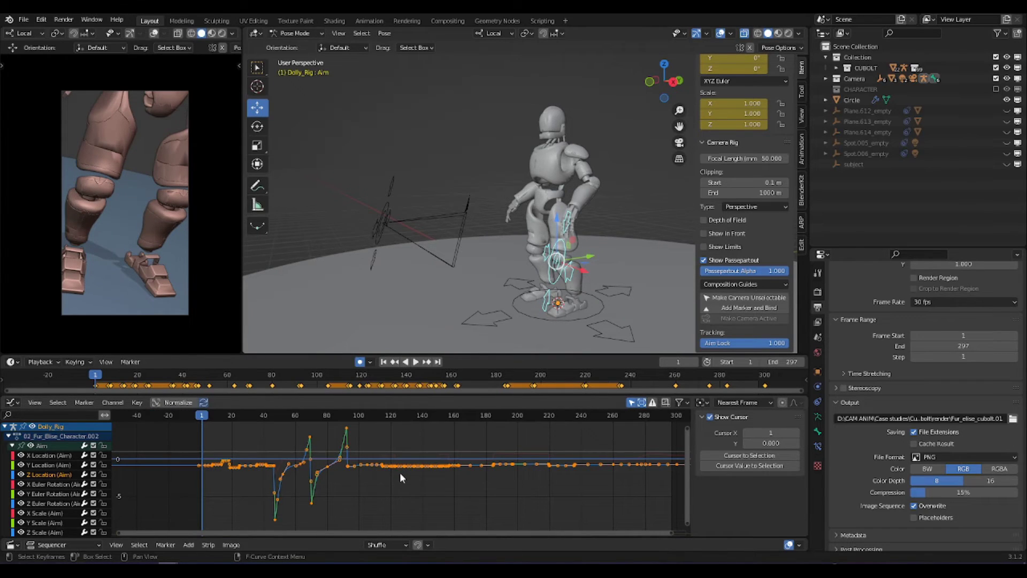
key(g)
key(y)
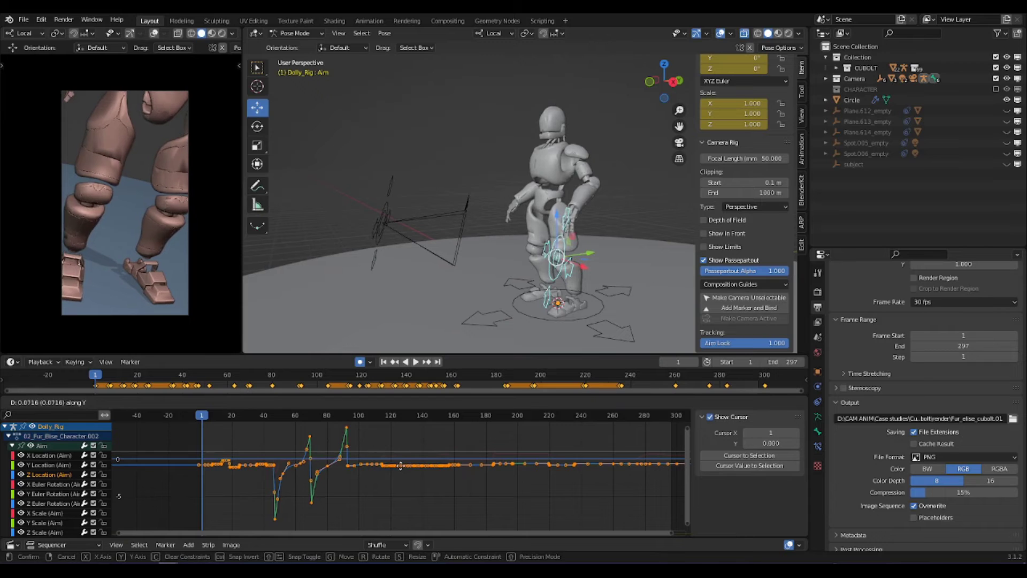
click(417, 416)
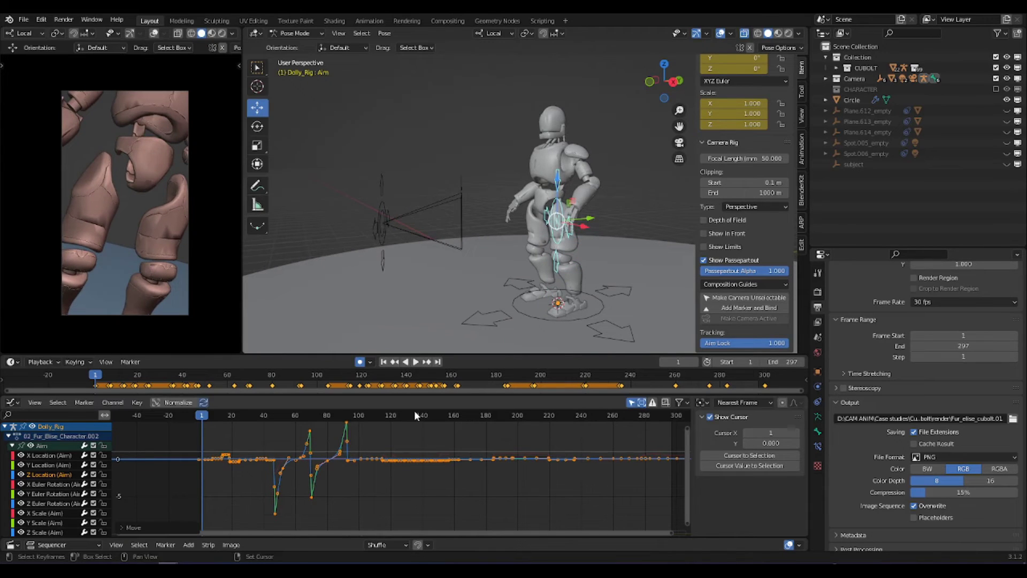
Play the animation to check the raised aim against the robot, and stop at frame 1.
key(space)
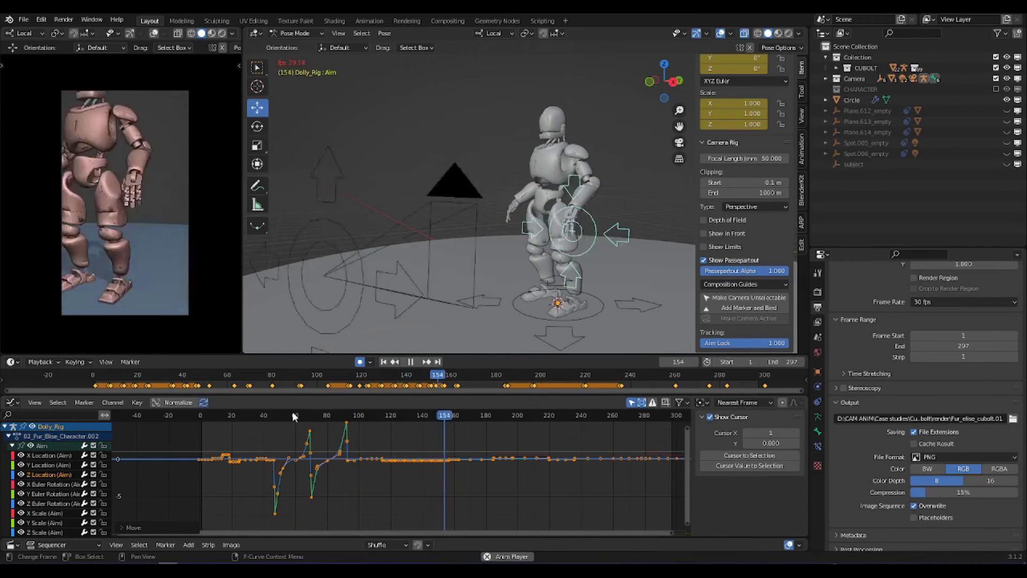
key(shift+Left)
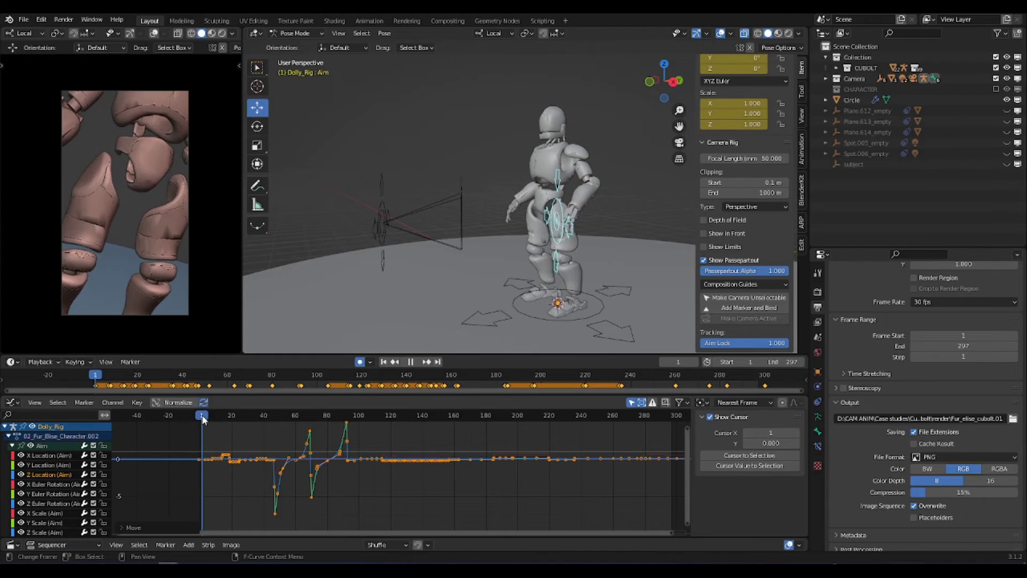
key(Escape)
Select the dolly rig's Camera bone and all keyframes of its Y Location curve.
middle_drag(338, 282, 382, 264)
click(436, 261)
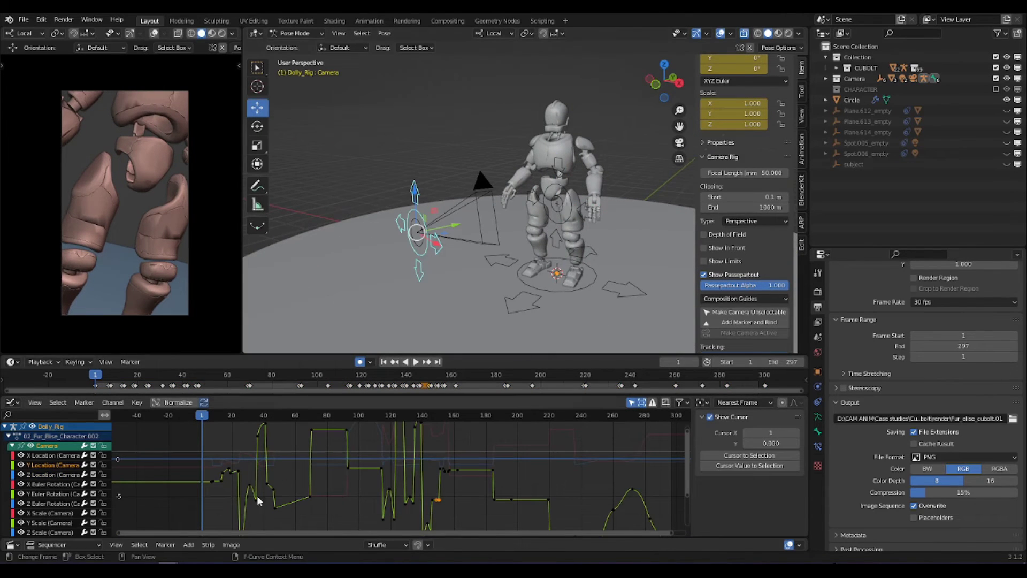
middle_drag(449, 237, 372, 306)
middle_drag(332, 236, 340, 260)
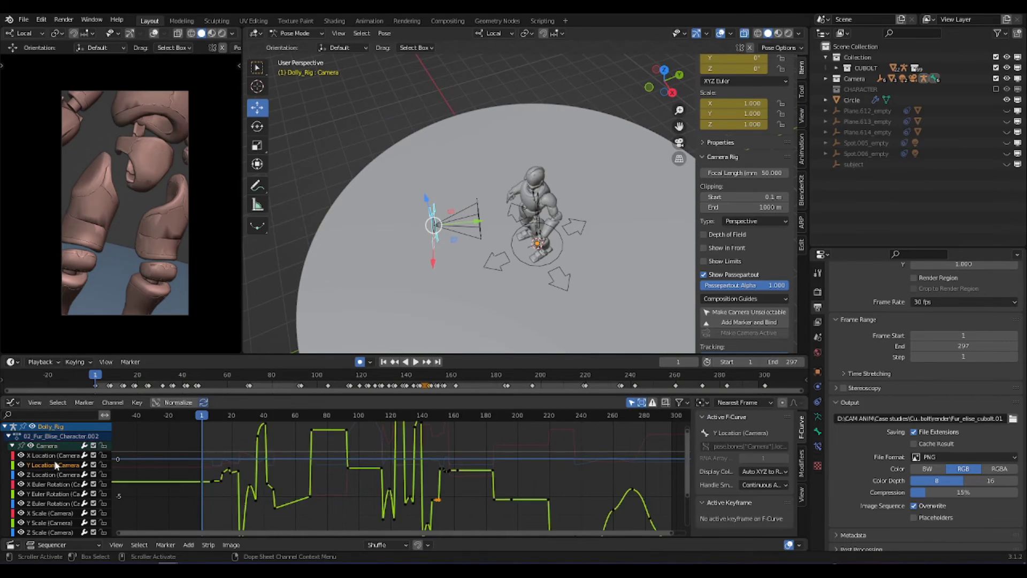
key(a)
scroll(369, 466, down, 1)
scroll(368, 465, down, 2)
key(g)
key(y)
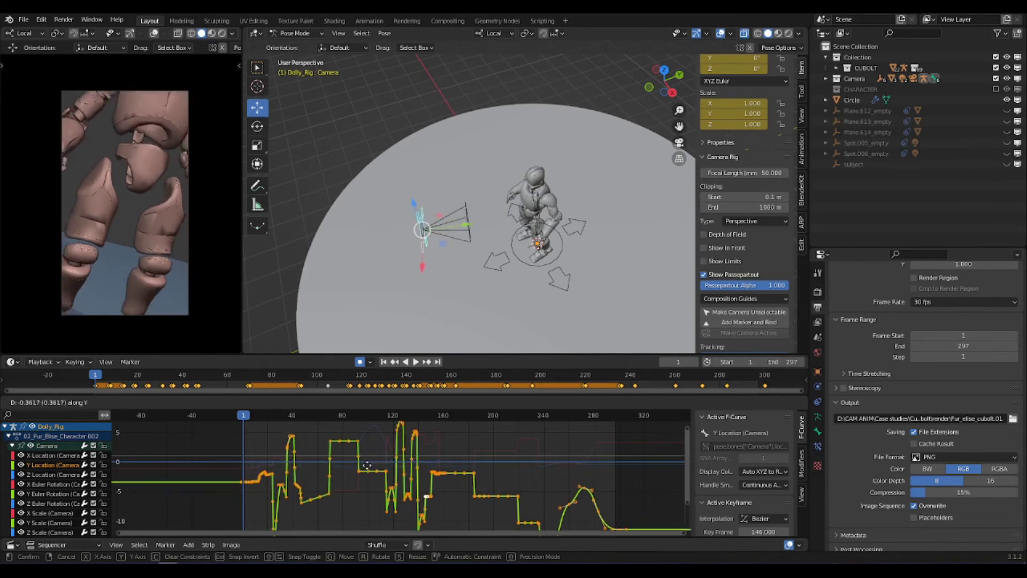
right_click(366, 456)
Lower all of the Camera bone's Y Location keyframes by about 3 to frame the whole robot, and play the animation.
scroll(370, 455, down, 2)
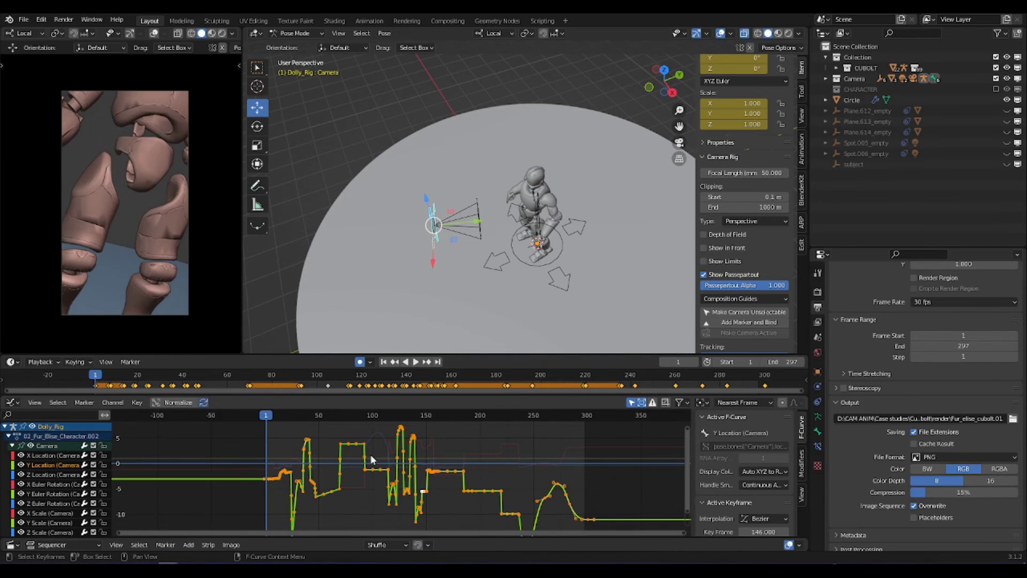
key(g)
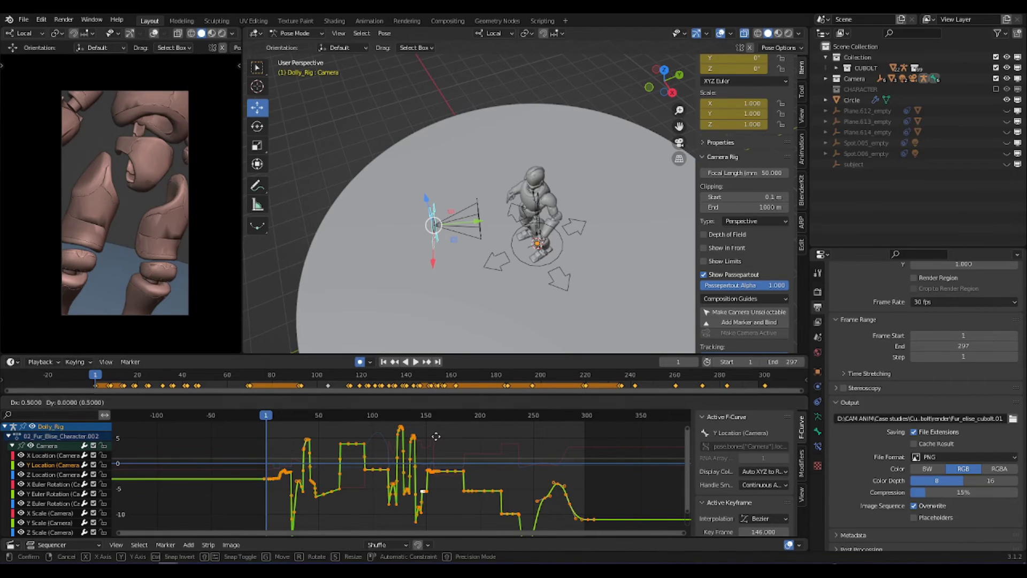
key(y)
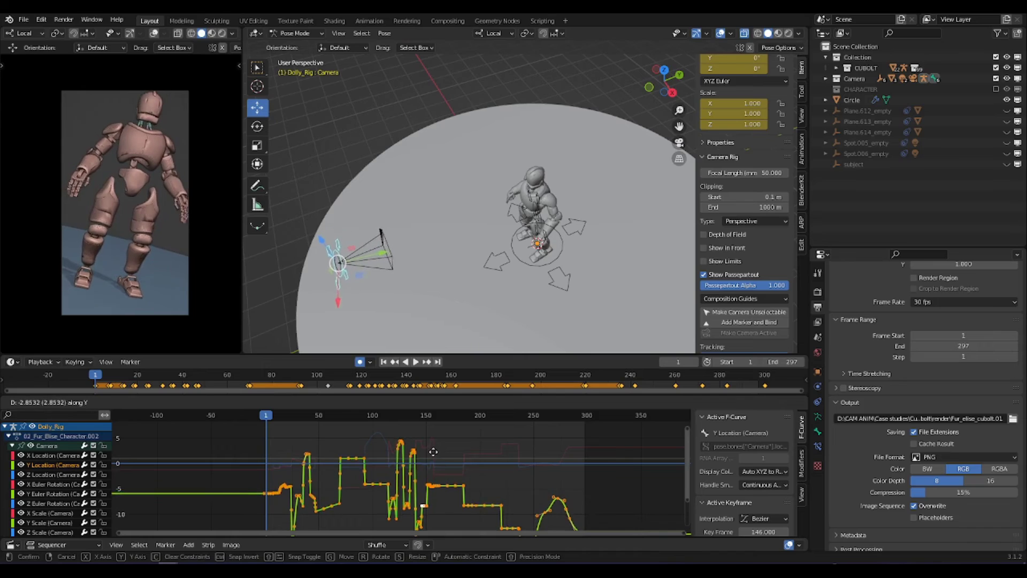
click(434, 454)
ctrl+middle_drag(319, 454, 464, 460)
key(space)
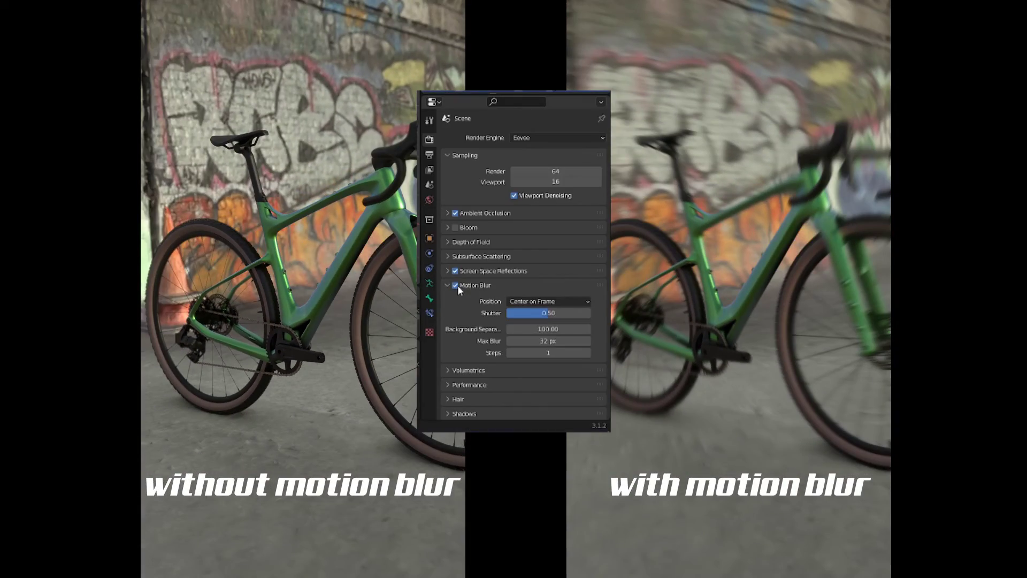
Enable Motion Blur in the Eevee render settings, render frame 112 of the car animation, and close the render result.
click(456, 285)
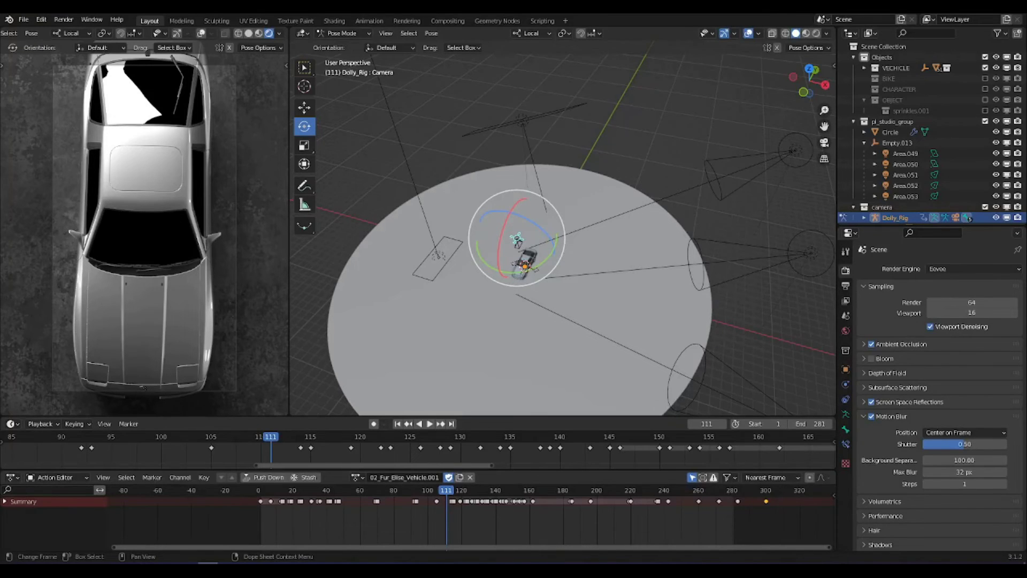
key(space)
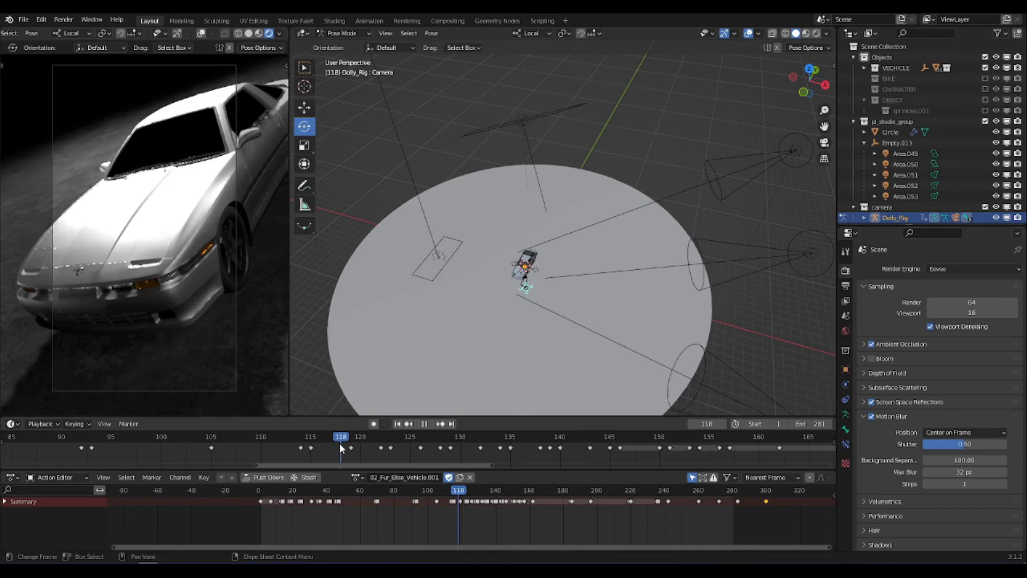
drag(339, 443, 278, 466)
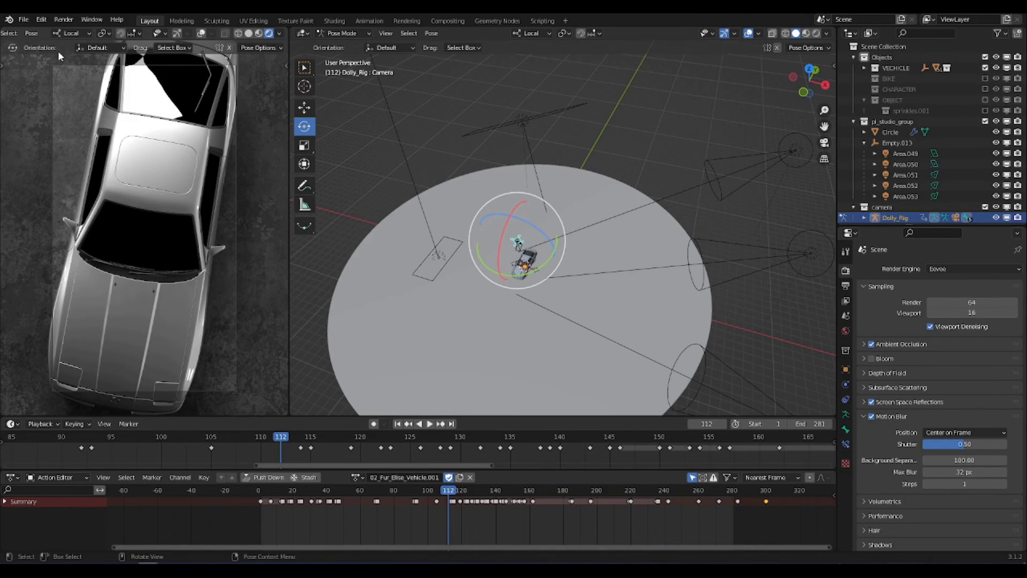
click(61, 19)
click(86, 32)
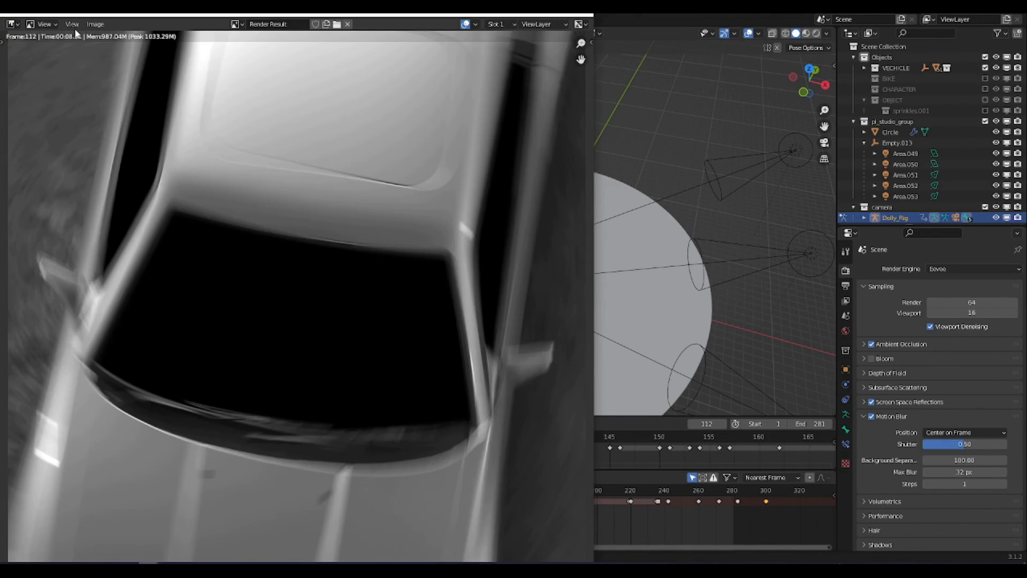
scroll(197, 298, down, 4)
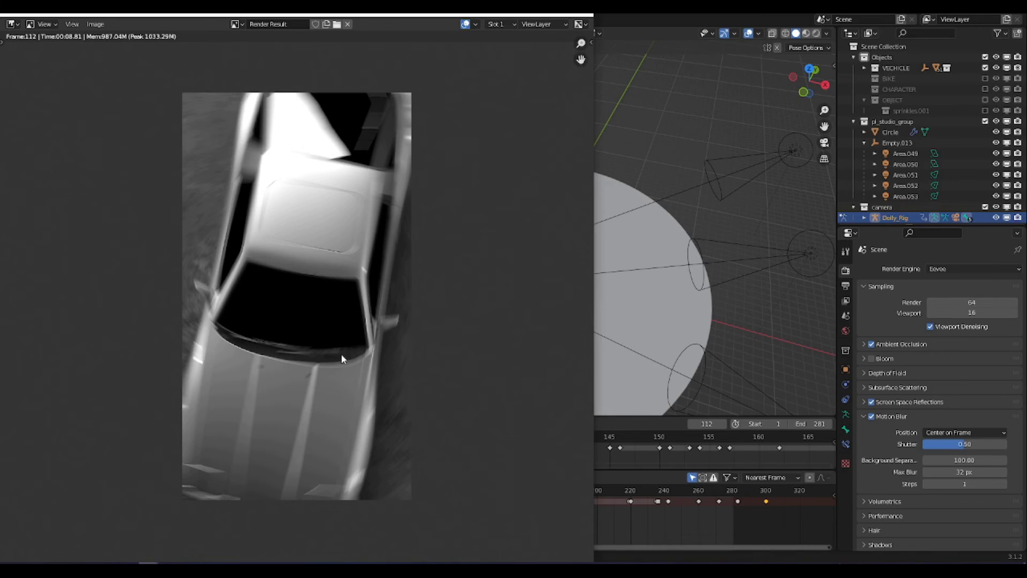
click(582, 14)
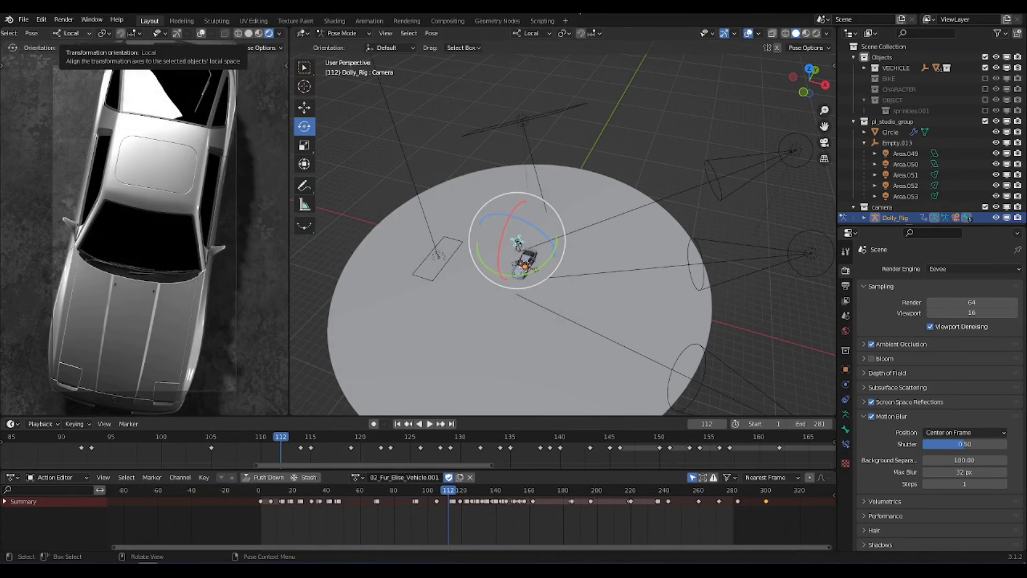
Render frame 115 of the car animation with Motion Blur, then close the render result.
key(space)
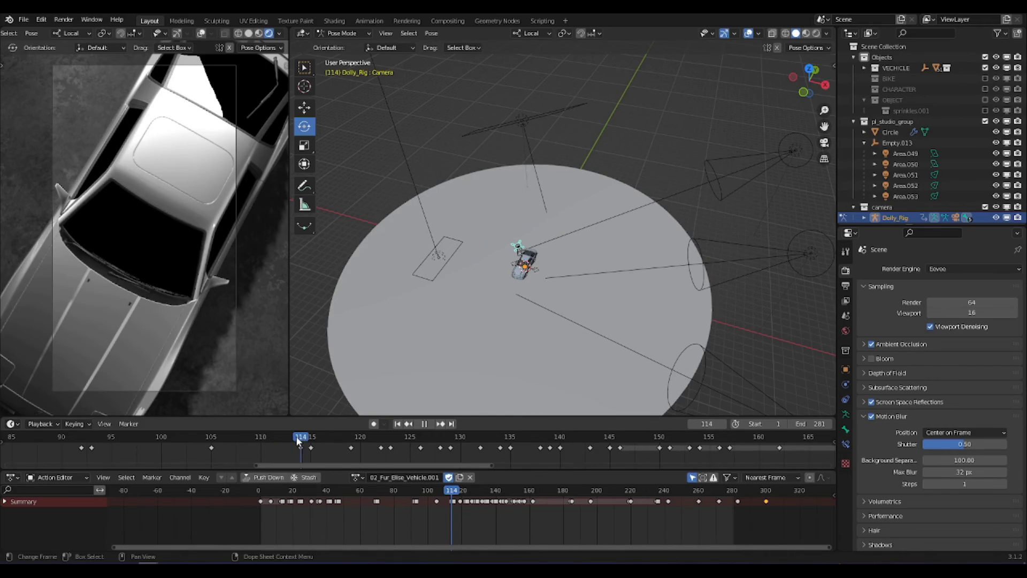
drag(303, 441, 308, 442)
key(space)
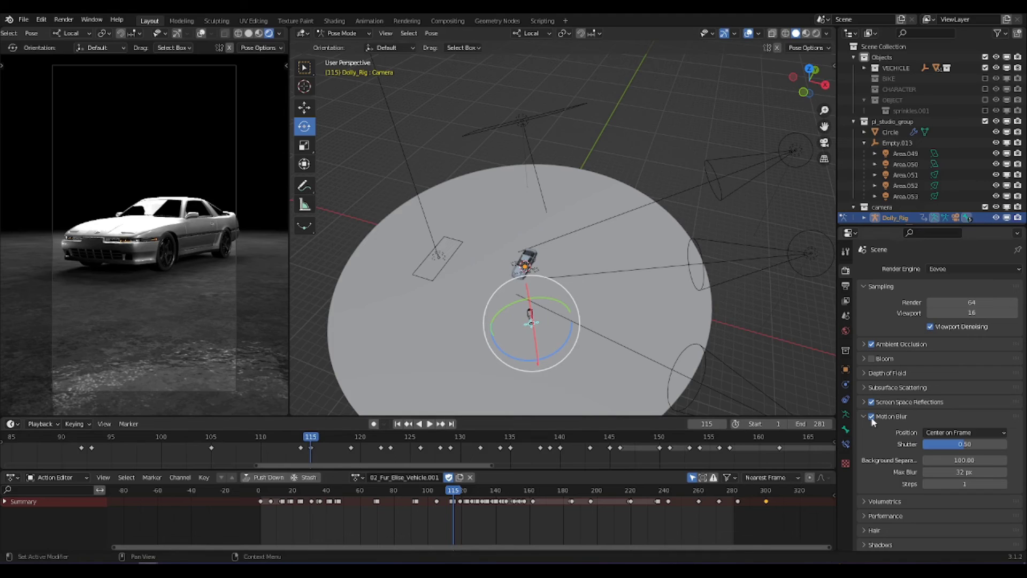
click(64, 20)
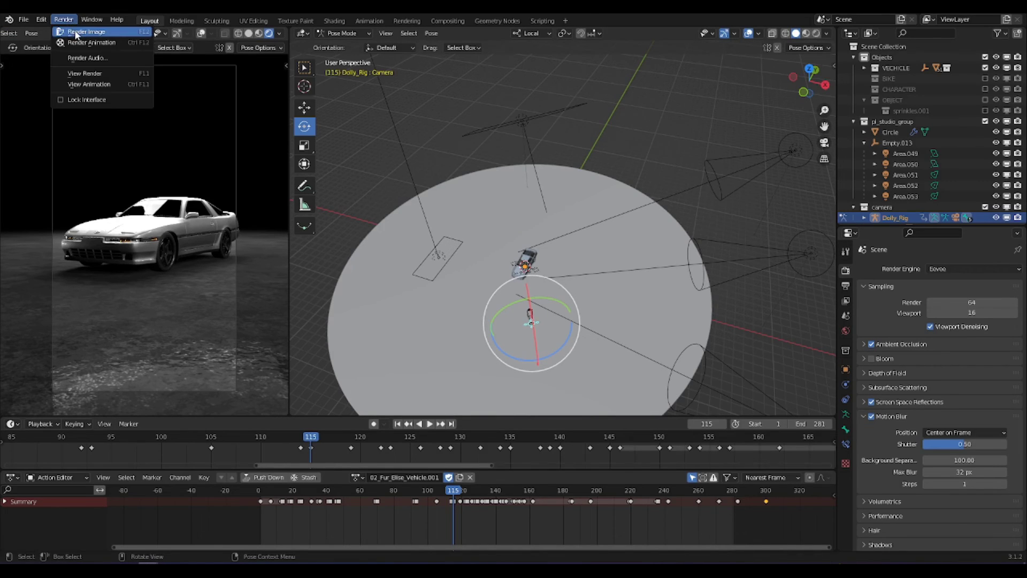
click(75, 33)
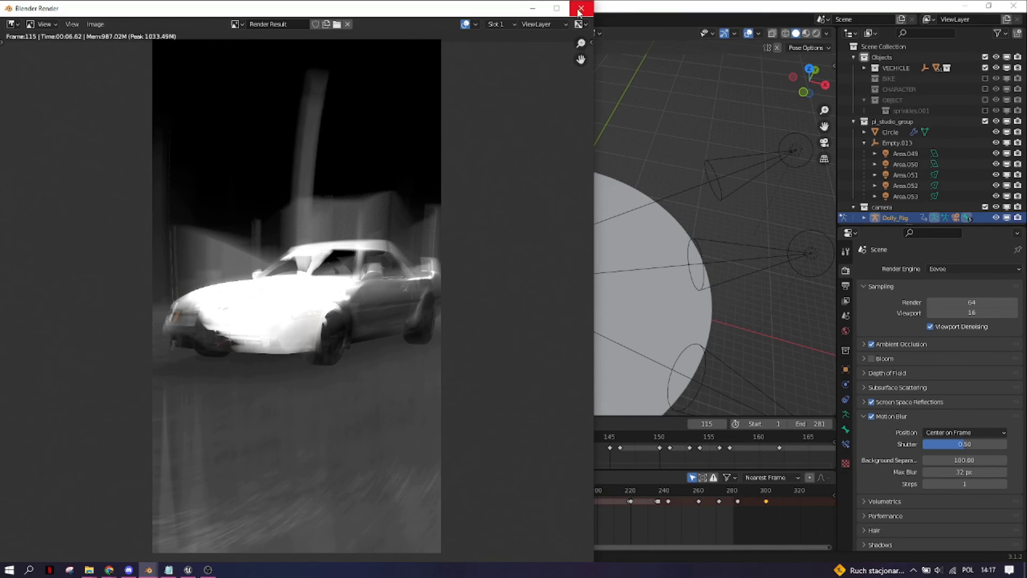
click(581, 8)
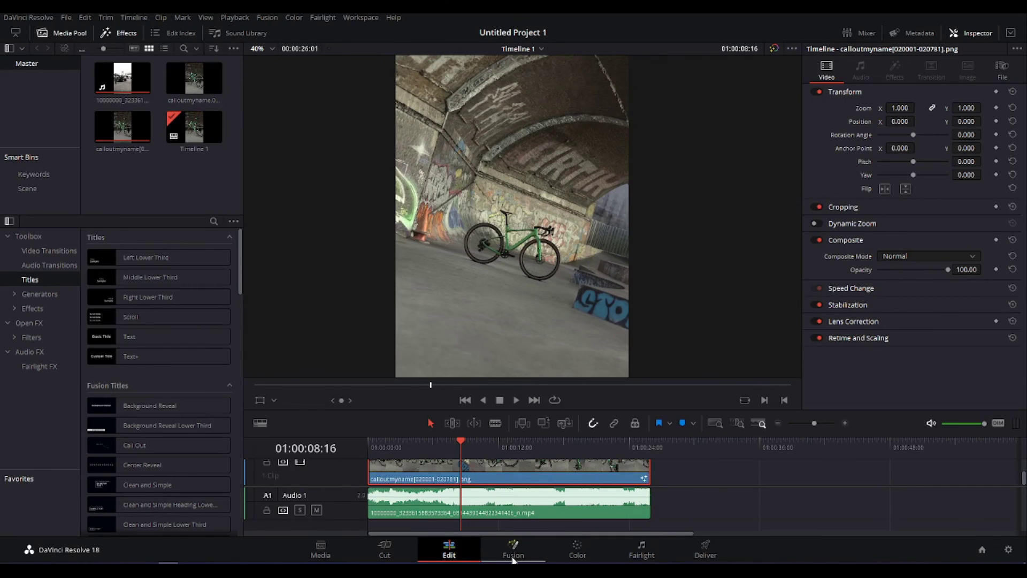
In DaVinci Resolve's Fusion page, route MediaIn1 through OpticalFlow1 and VectorMotionBlur1 into MediaOut1, and inspect the blurred clip in the Edit page.
click(512, 557)
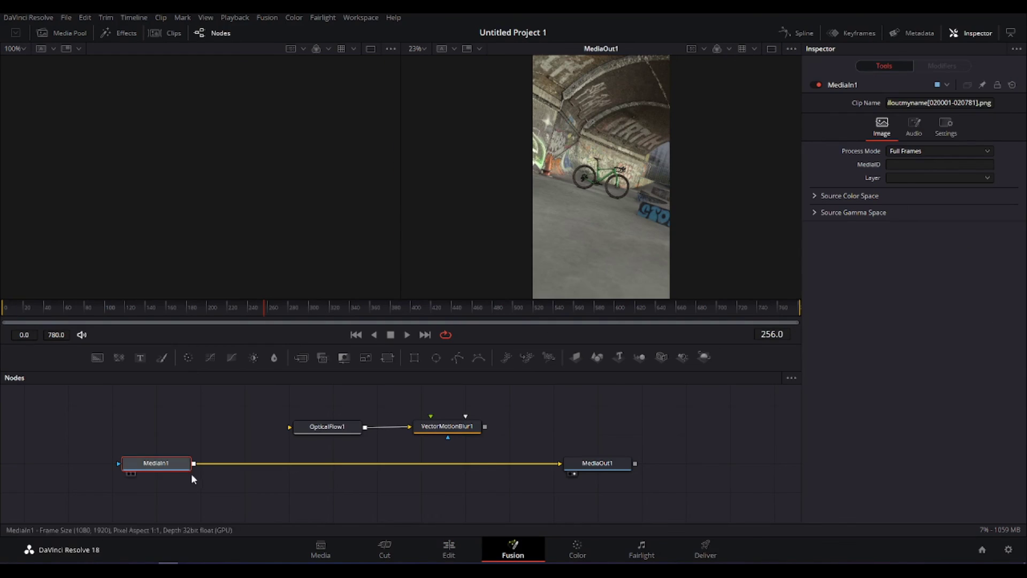
drag(285, 425, 291, 424)
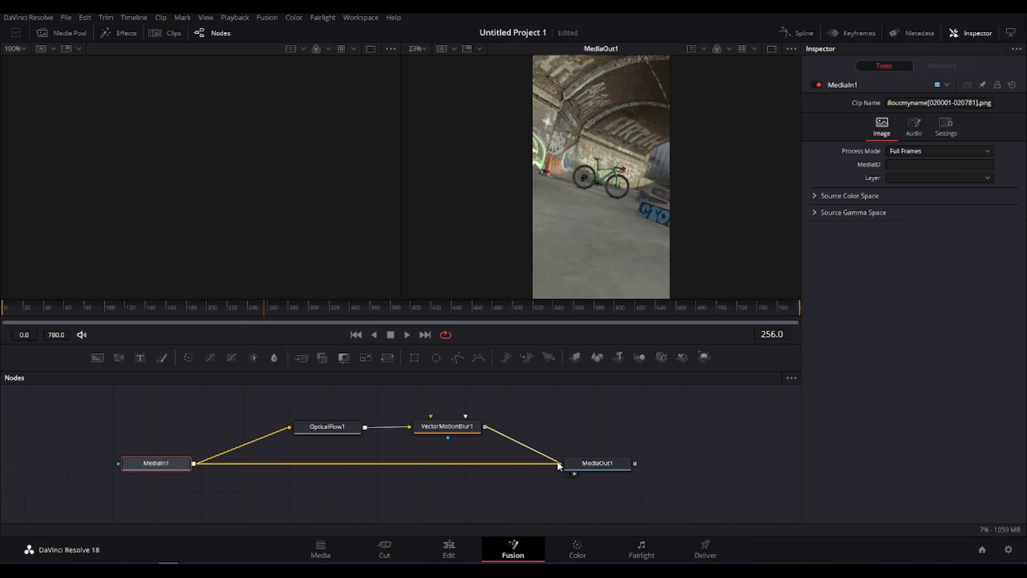
drag(557, 465, 557, 467)
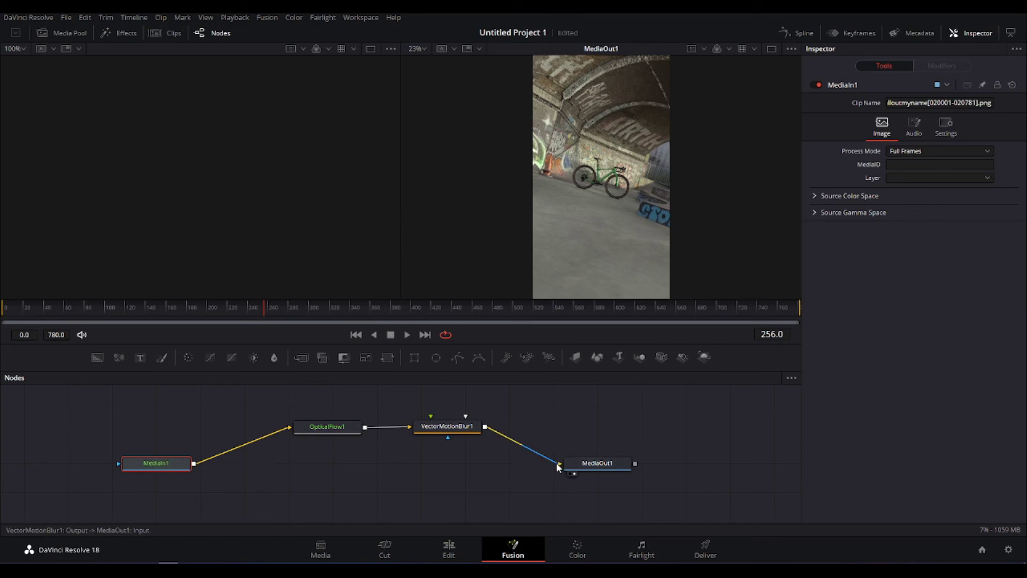
click(449, 551)
scroll(509, 291, up, 5)
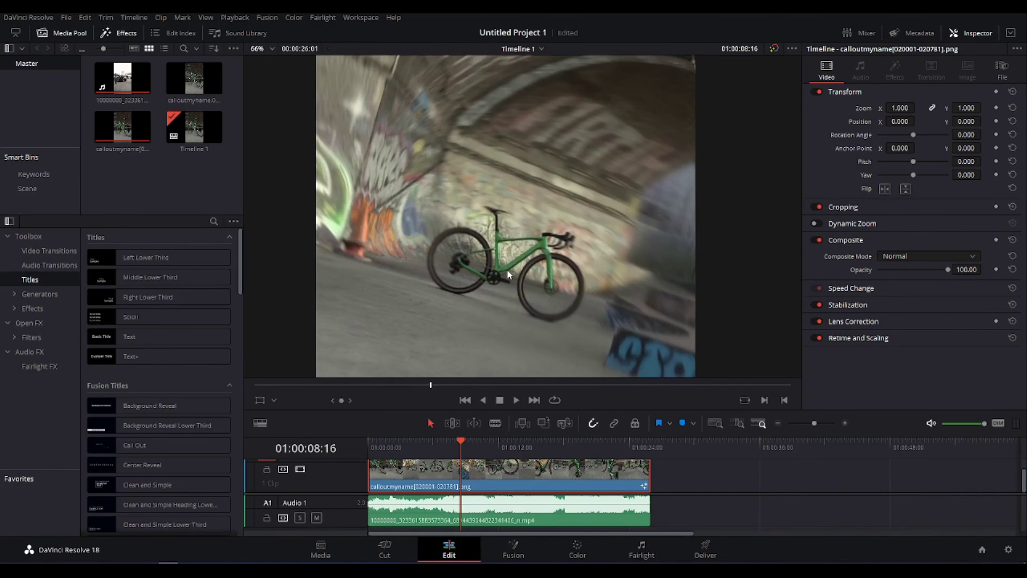
scroll(509, 290, down, 3)
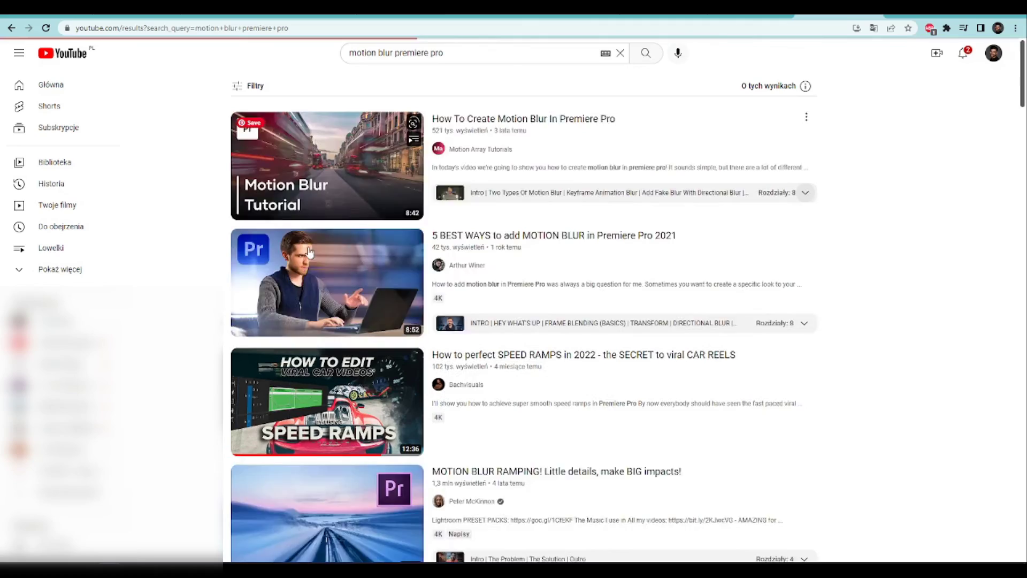
On YouTube, browse the results for "motion blur premiere pro" and skim the tutorial on adding motion blur in Blender's compositor.
scroll(253, 307, down, 14)
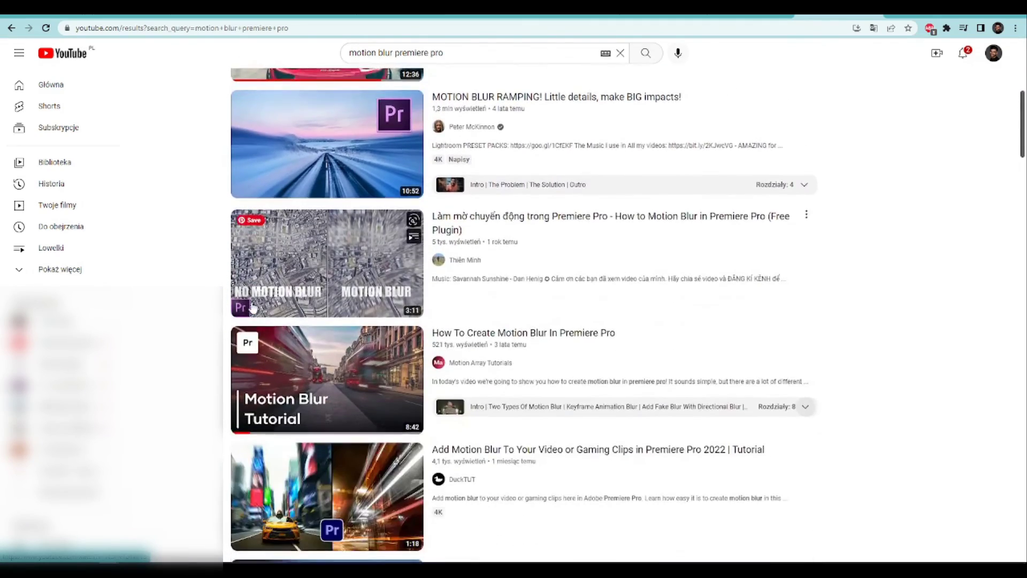
scroll(254, 306, down, 17)
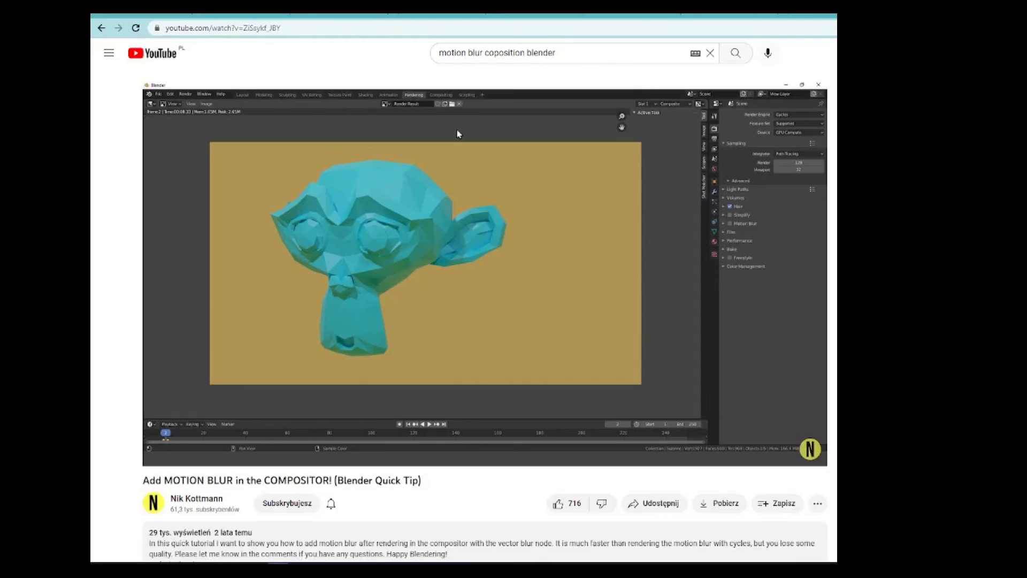
click(514, 440)
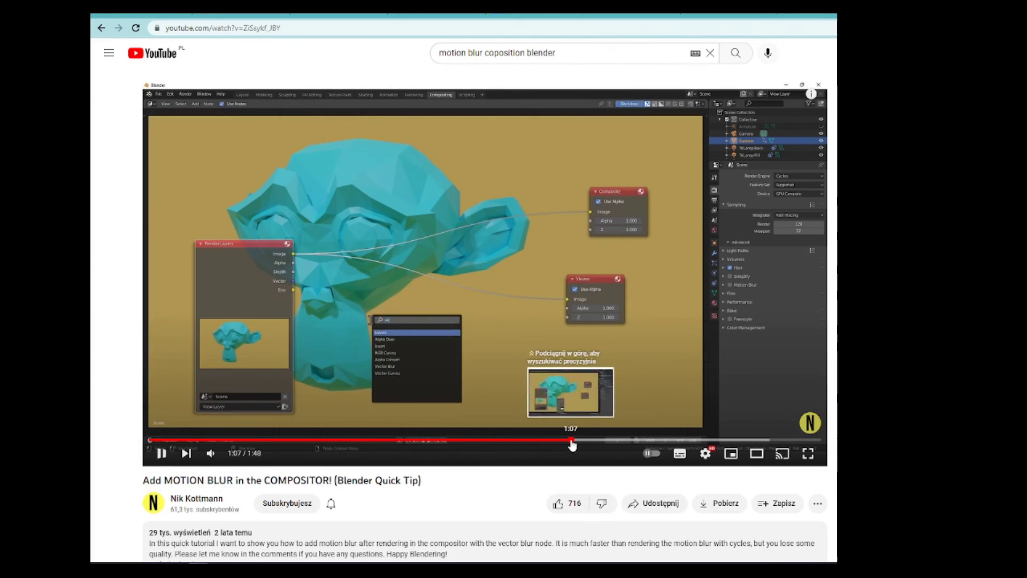
click(580, 439)
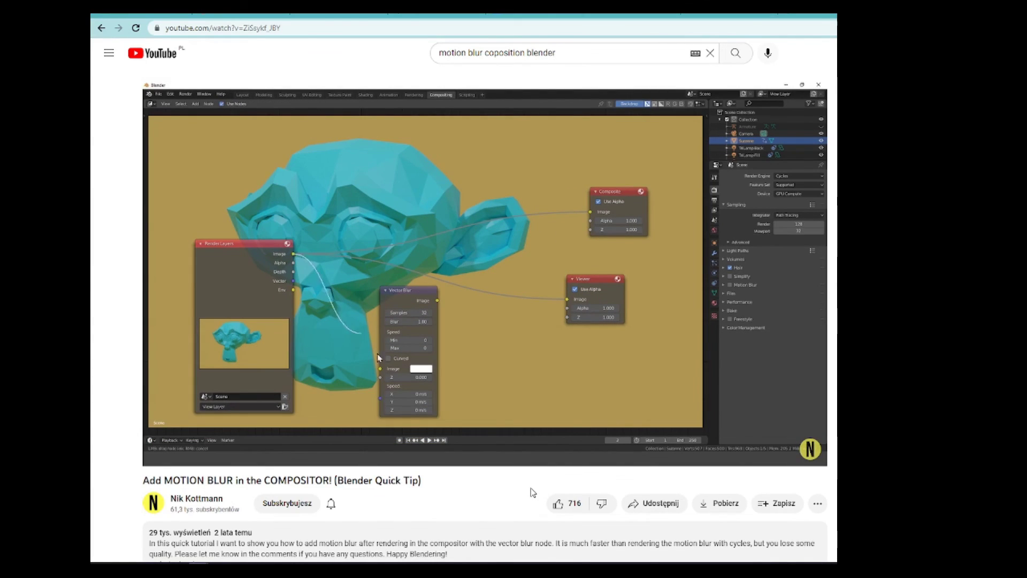